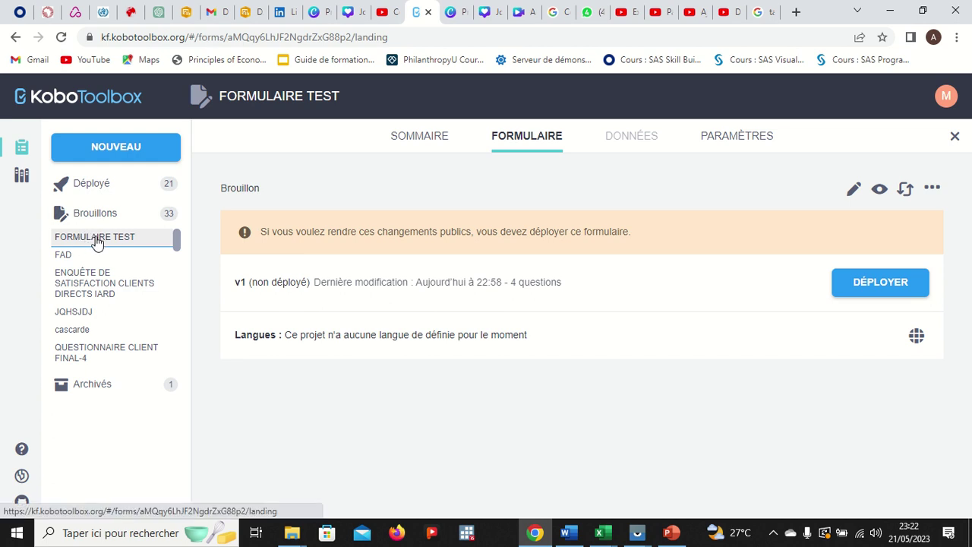
- Open FORMULAIRE TEST's settings, showing the Public Administration sector and Benin as country
click(356, 102)
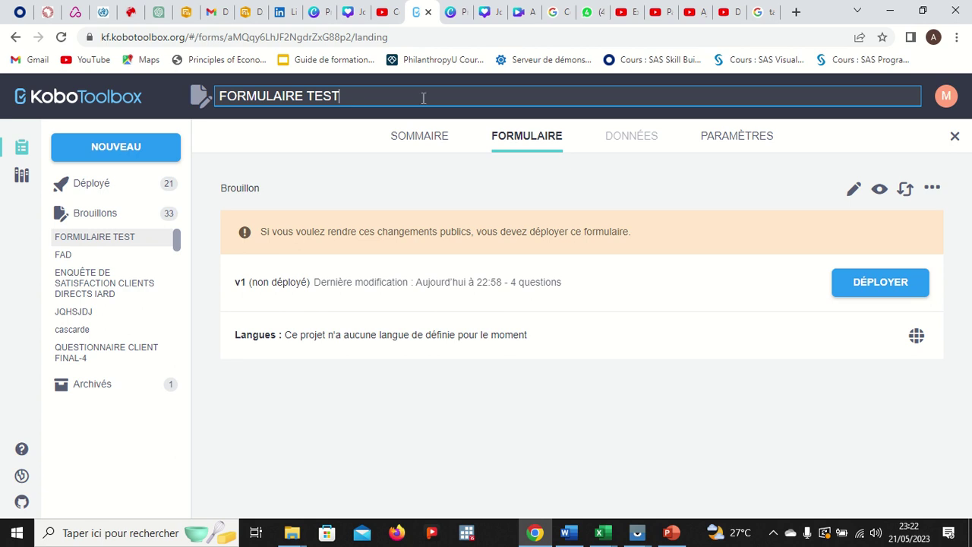
click(715, 143)
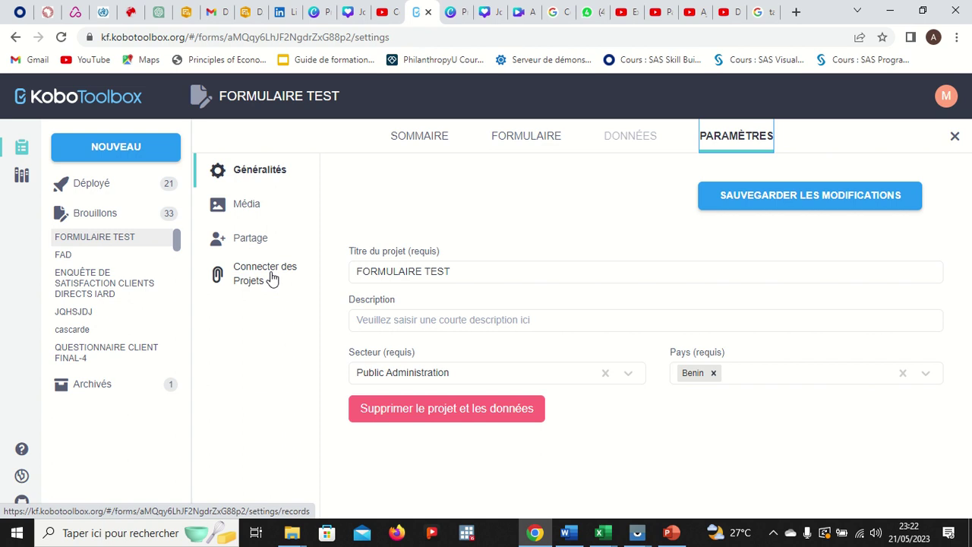
- Open the Partage page, where only the owner currently has access
click(258, 242)
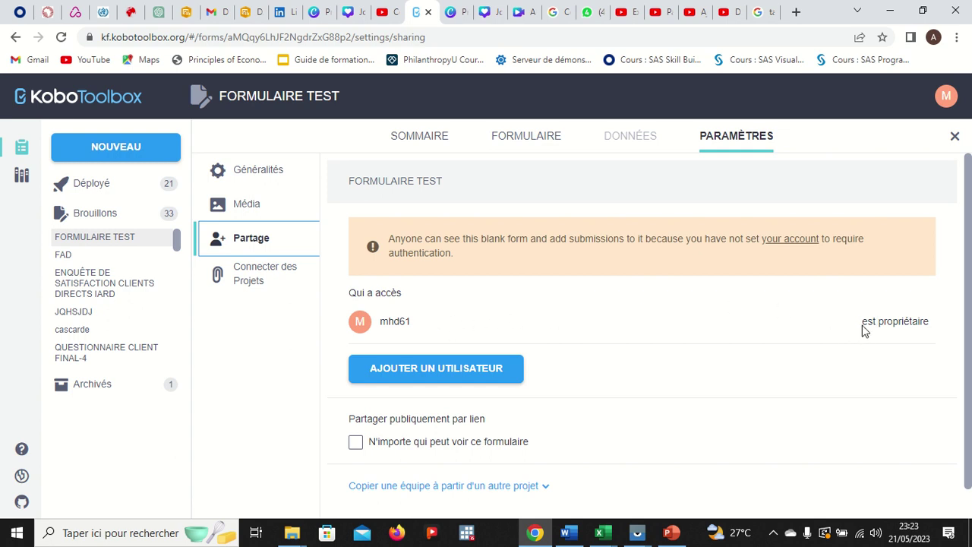
scroll(759, 344, down, 1)
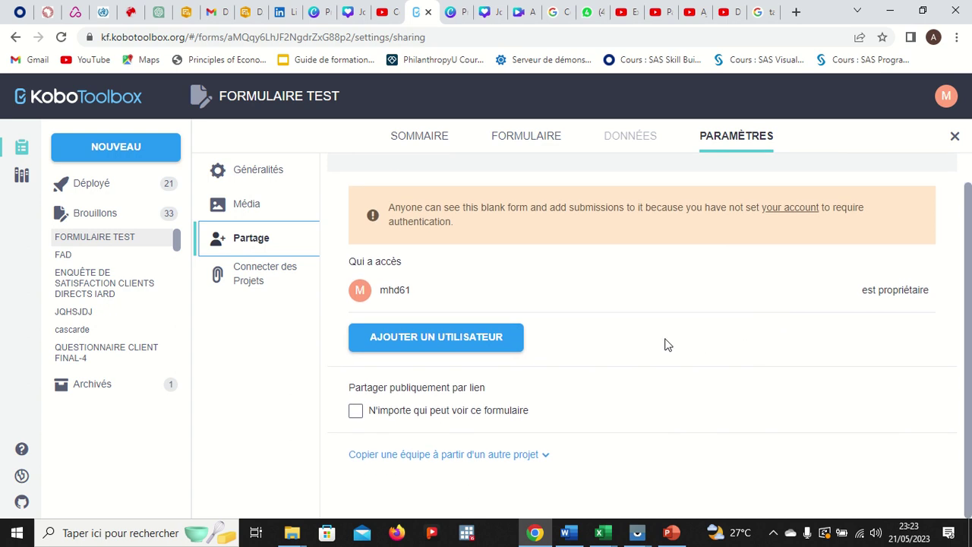
- Add a new sharing entry and enter the collaborator's username
click(437, 341)
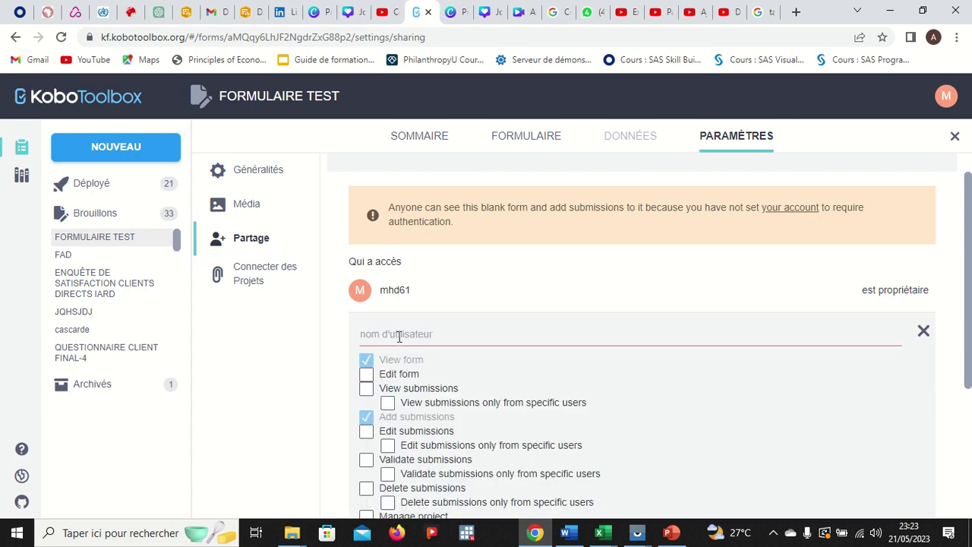
click(415, 334)
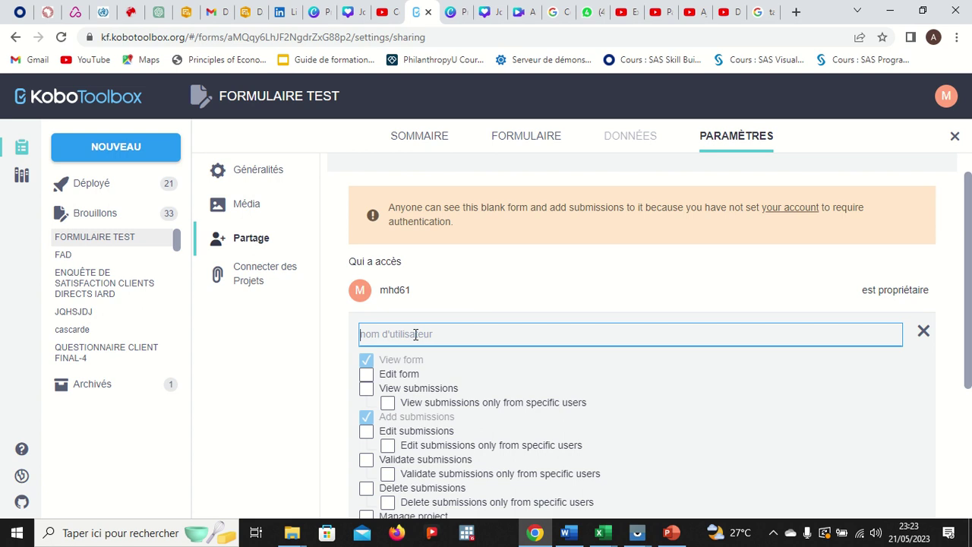
text(azerty01)
scroll(766, 415, down, 1)
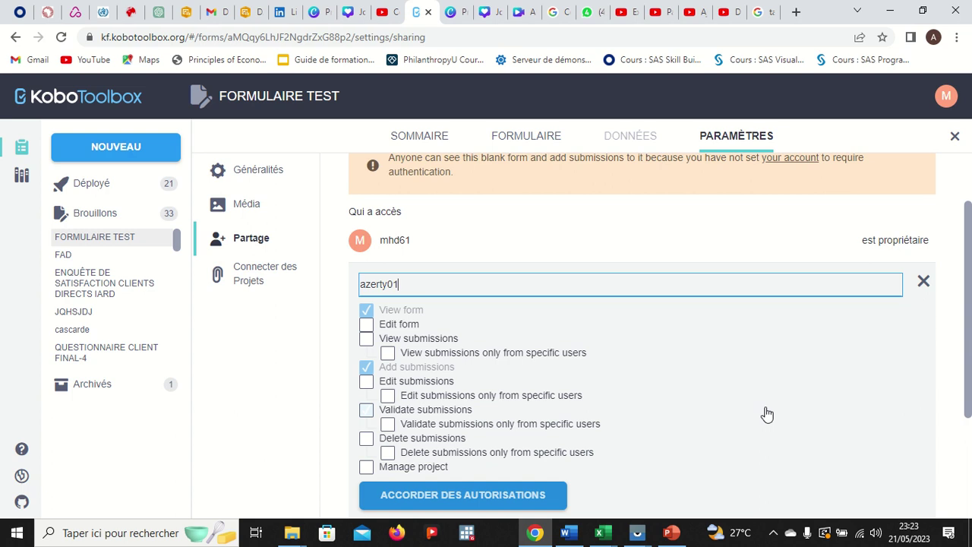
scroll(679, 372, down, 2)
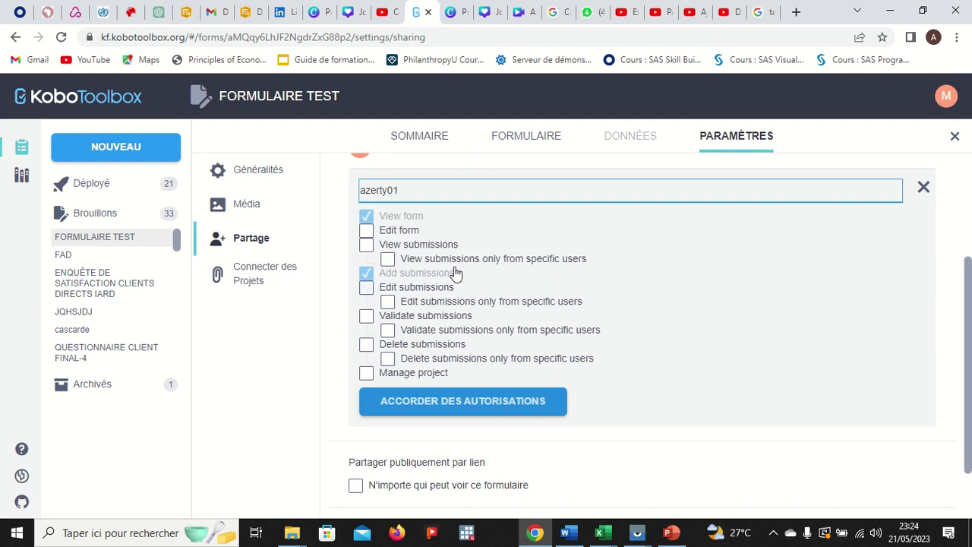
- Limit the collaborator to View form, View submissions and Add submissions, clearing Manage project and the edit, validate and delete rights
click(367, 373)
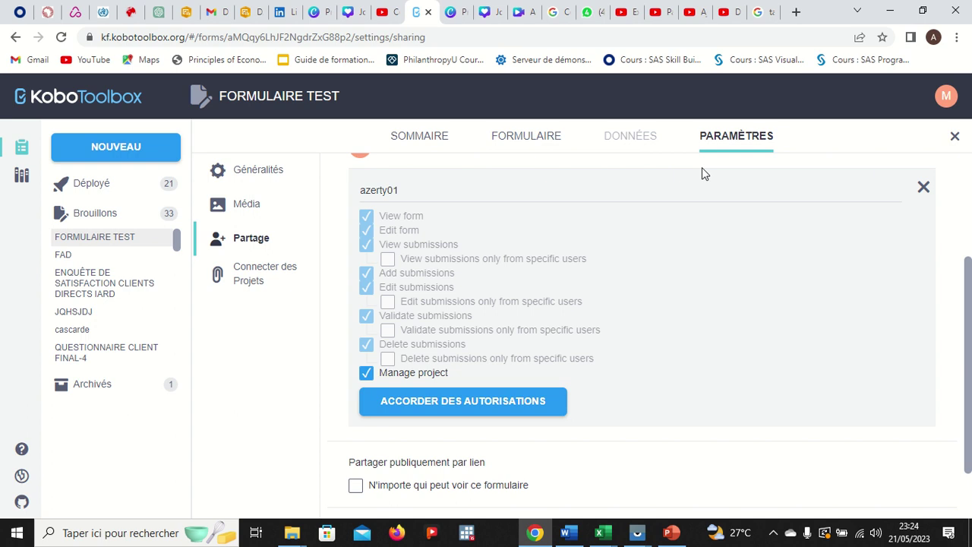
click(367, 377)
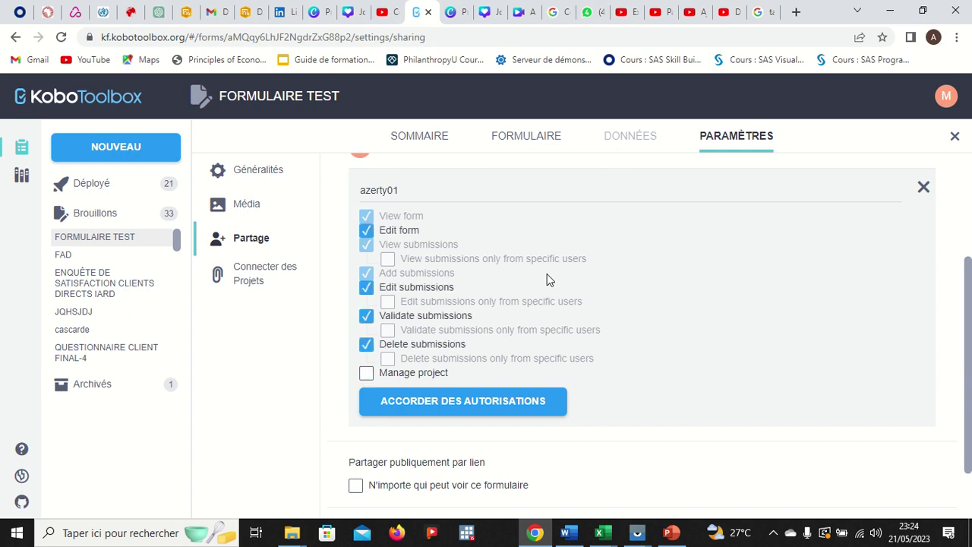
scroll(580, 262, up, 1)
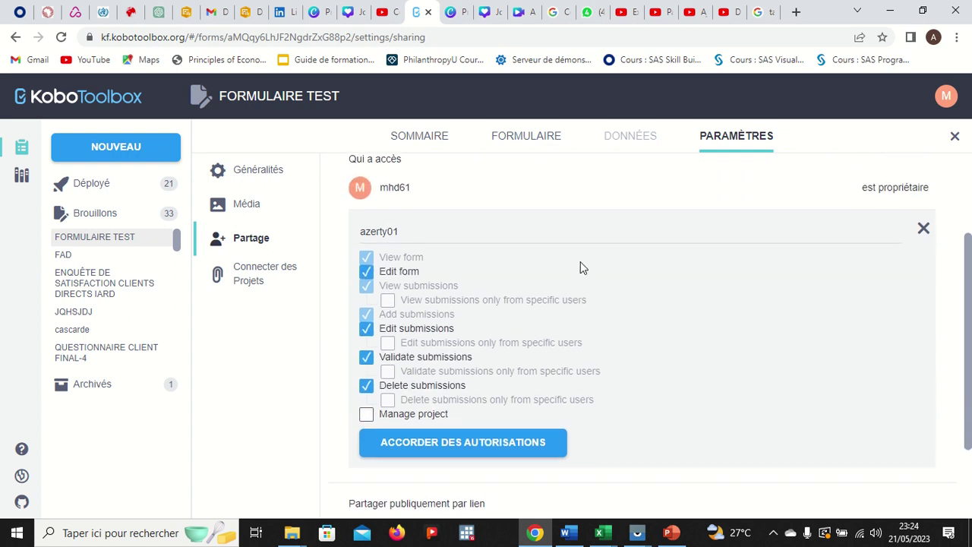
click(367, 272)
click(367, 329)
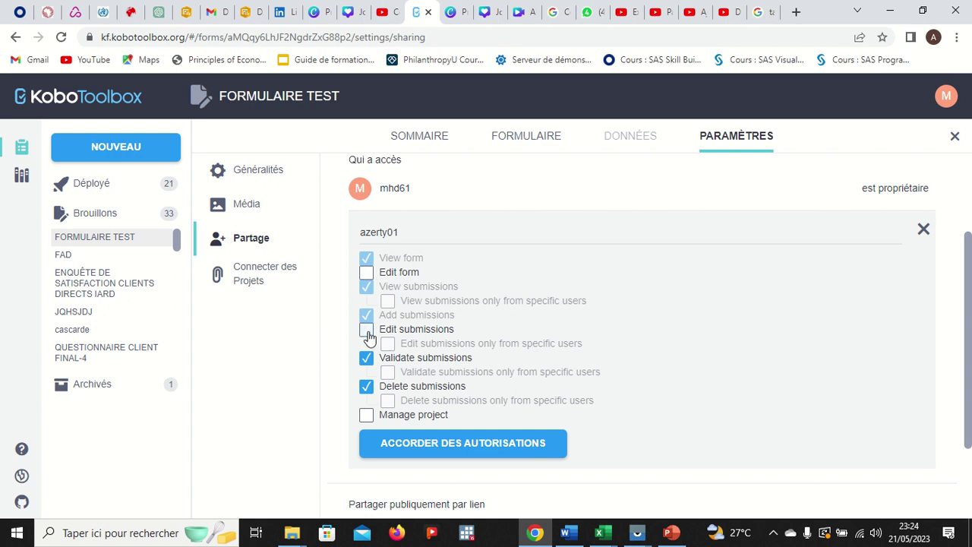
click(367, 358)
click(367, 386)
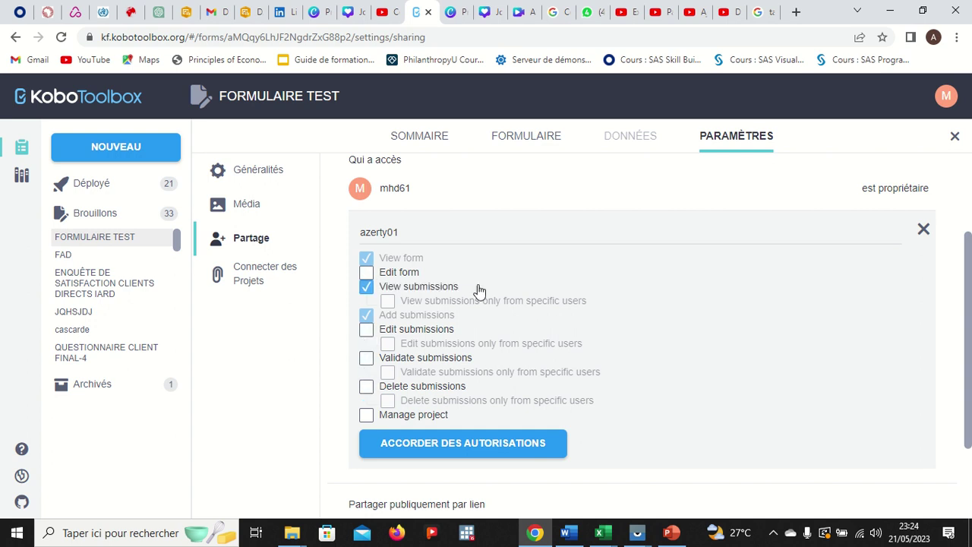
- Uncheck View submissions, leaving only View form and Add submissions
click(367, 287)
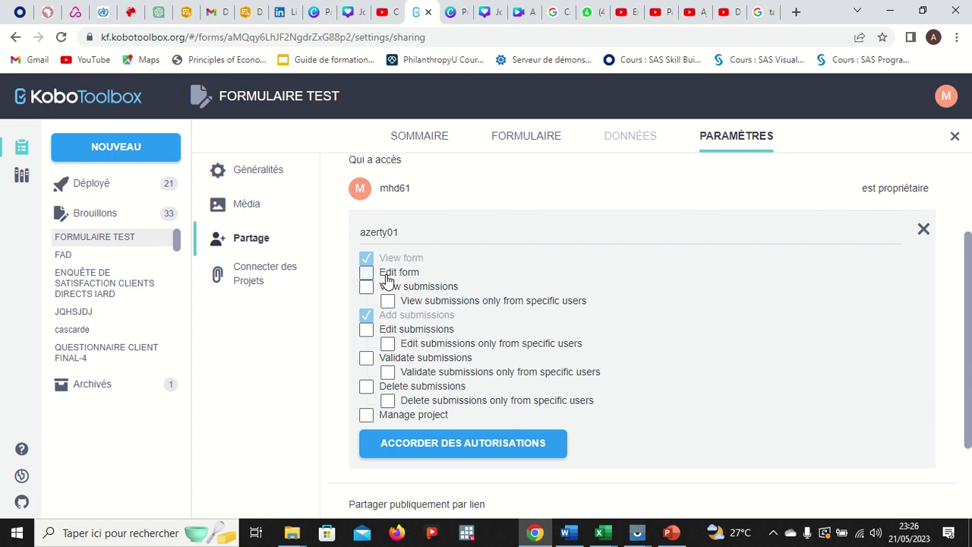
- Grant the collaborator Edit form and View submissions only from specific users
click(367, 275)
click(368, 294)
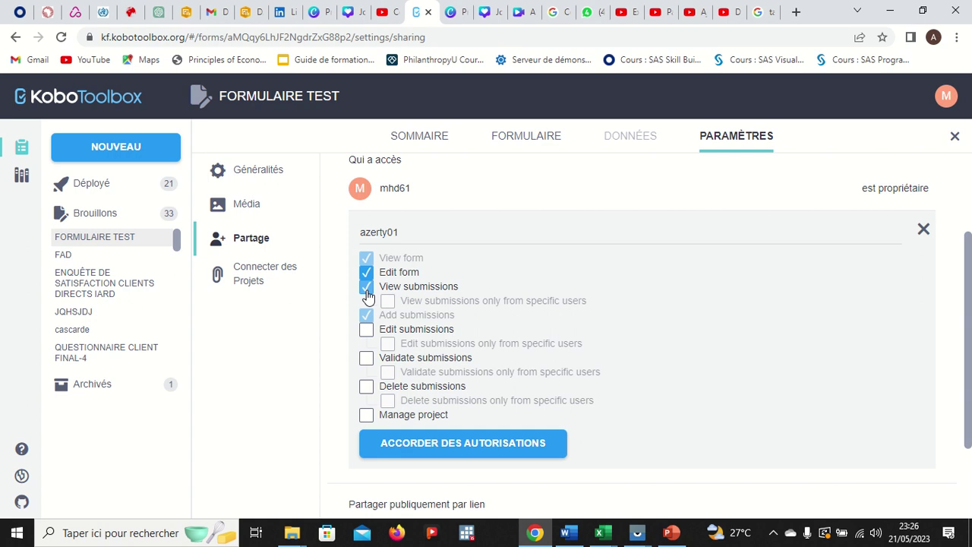
click(367, 292)
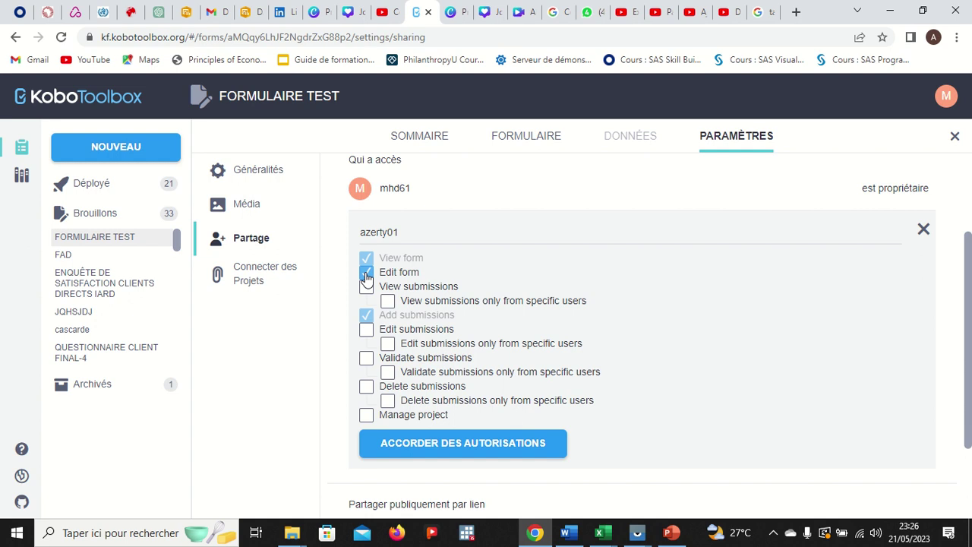
click(367, 275)
click(367, 278)
click(388, 302)
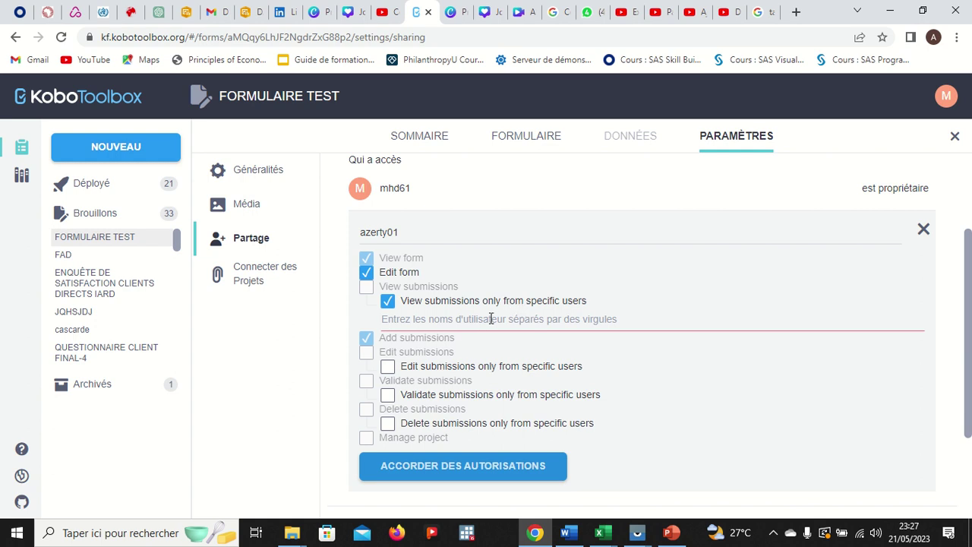
- Select the empty specific-users usernames field, then go back to the collaborator's username field
click(427, 321)
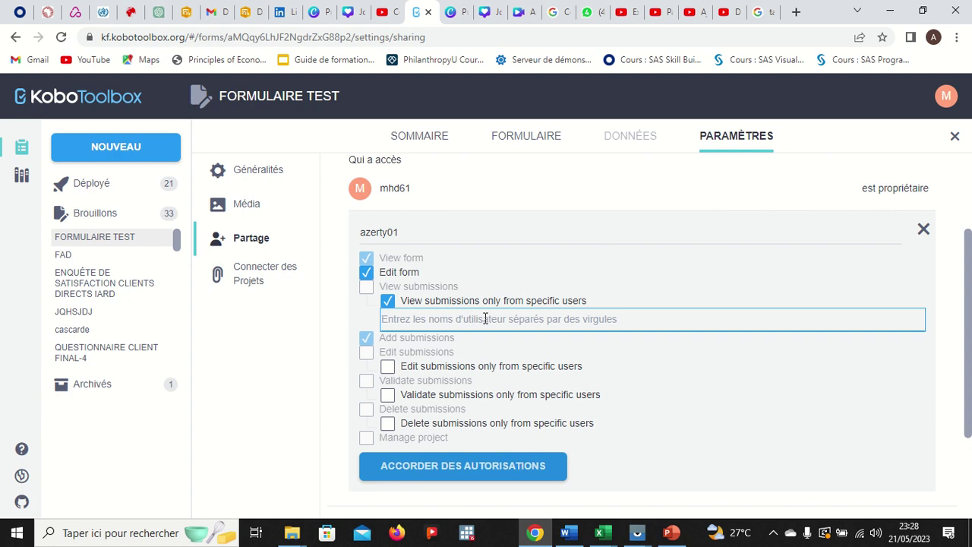
click(408, 229)
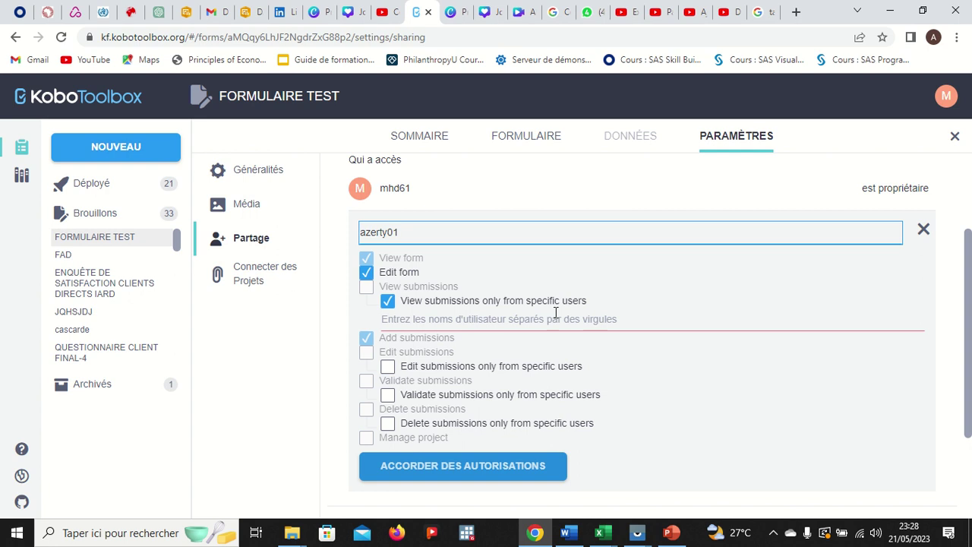
- Remove the specific-users restriction so the collaborator can view all submissions
click(387, 302)
click(366, 288)
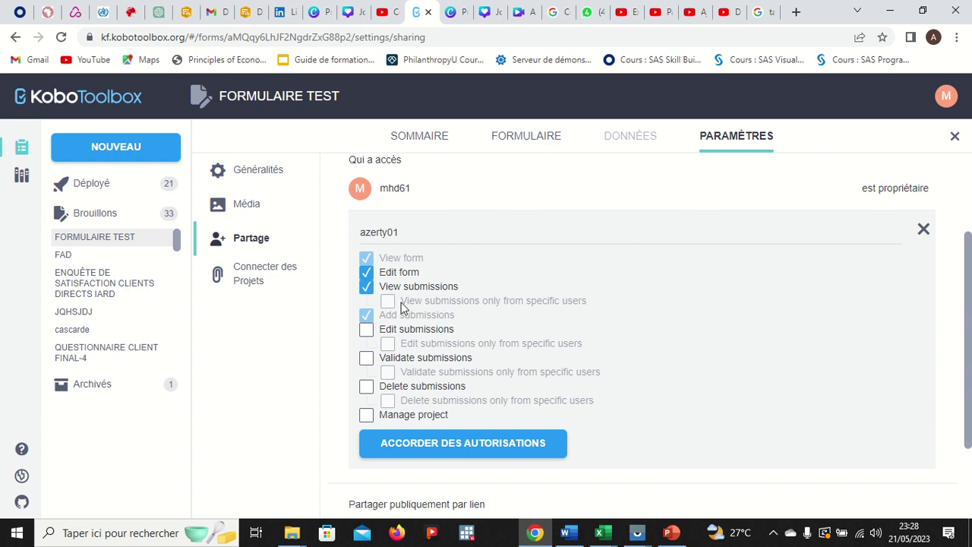
triple_click(401, 303)
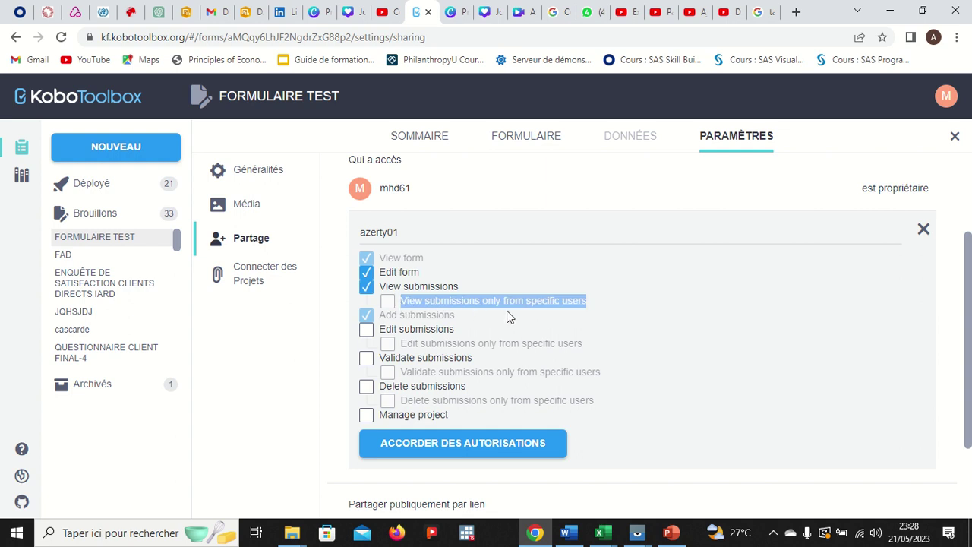
click(685, 305)
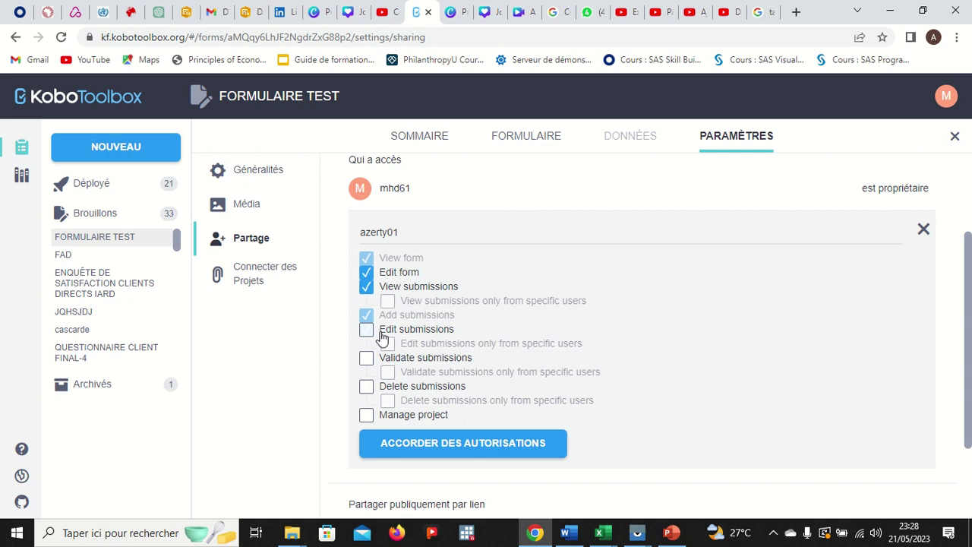
- Untick View submissions and grant Edit submissions, which also grants View submissions
click(366, 290)
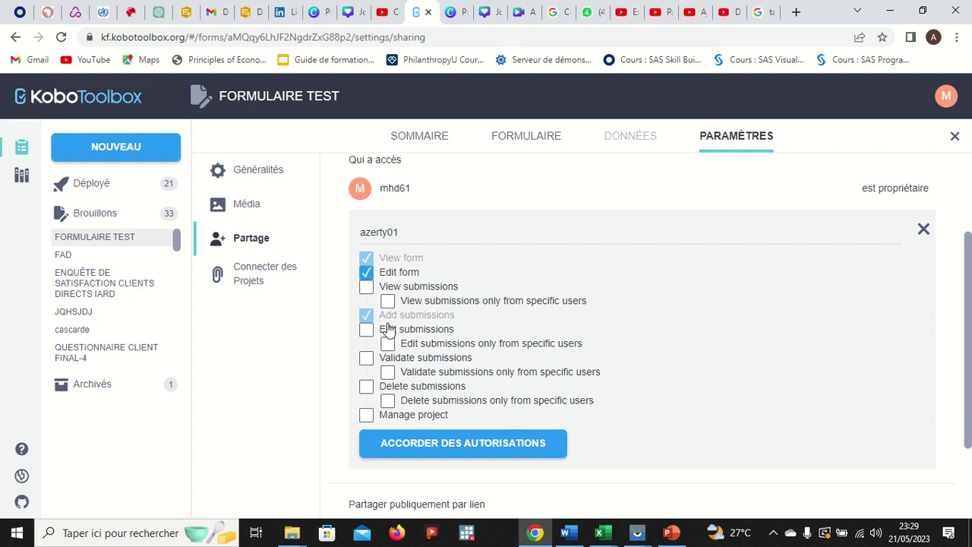
click(367, 331)
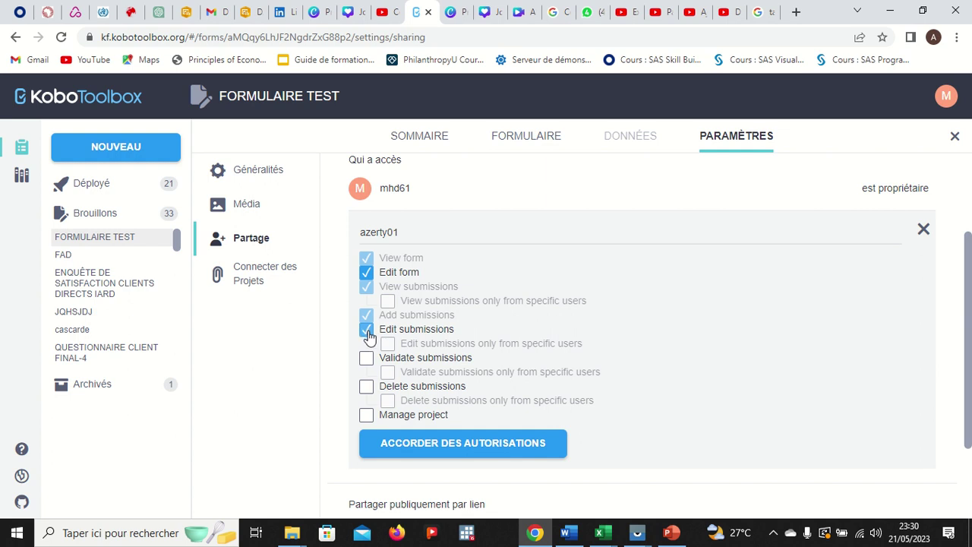
- Clear Edit and View submissions, then allow editing submissions only from specific users
click(368, 332)
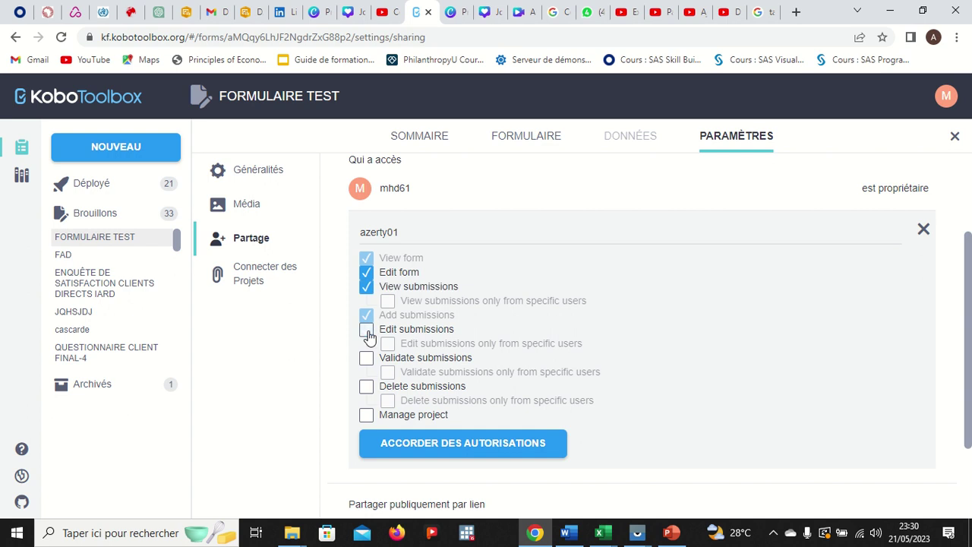
click(366, 287)
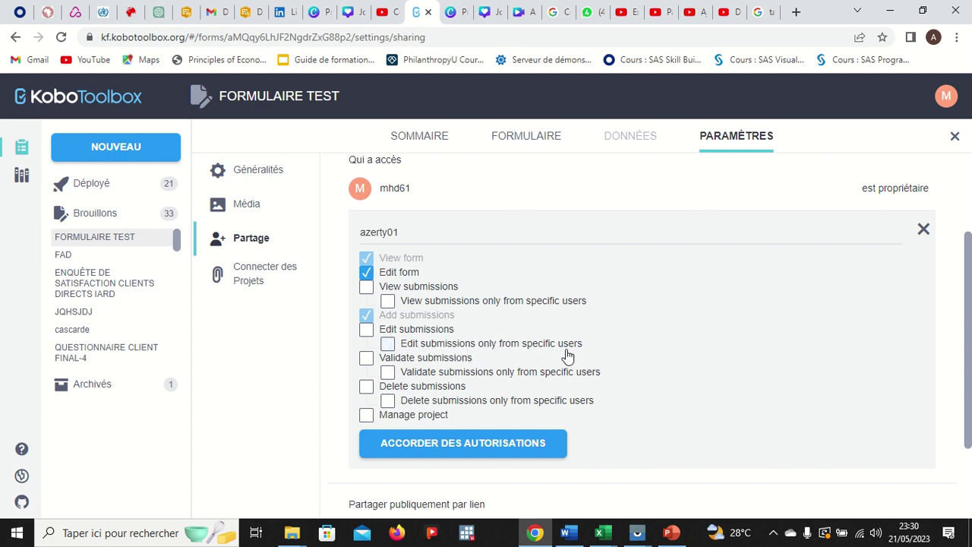
click(388, 346)
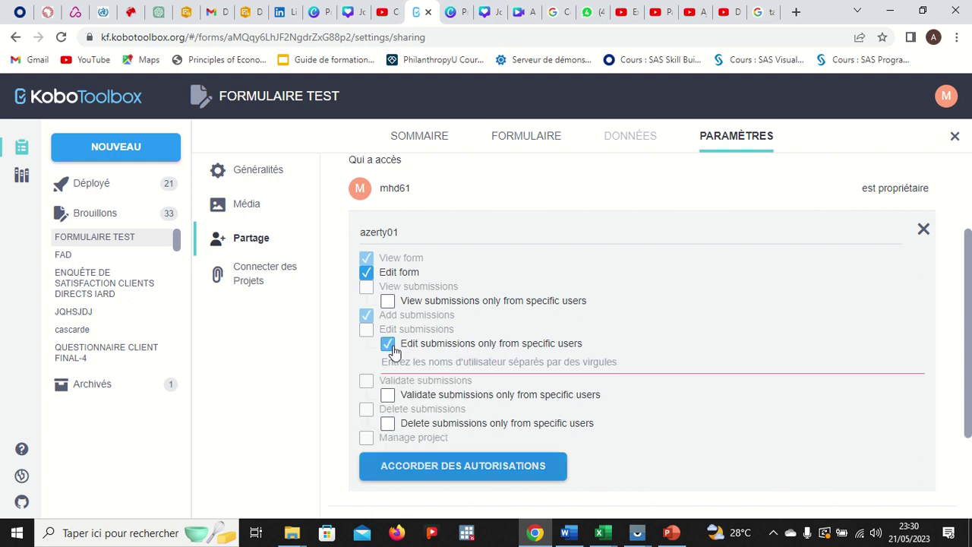
- Remove the specific-users restriction on editing submissions and give azerty01 View submissions again alongside Edit form
click(408, 361)
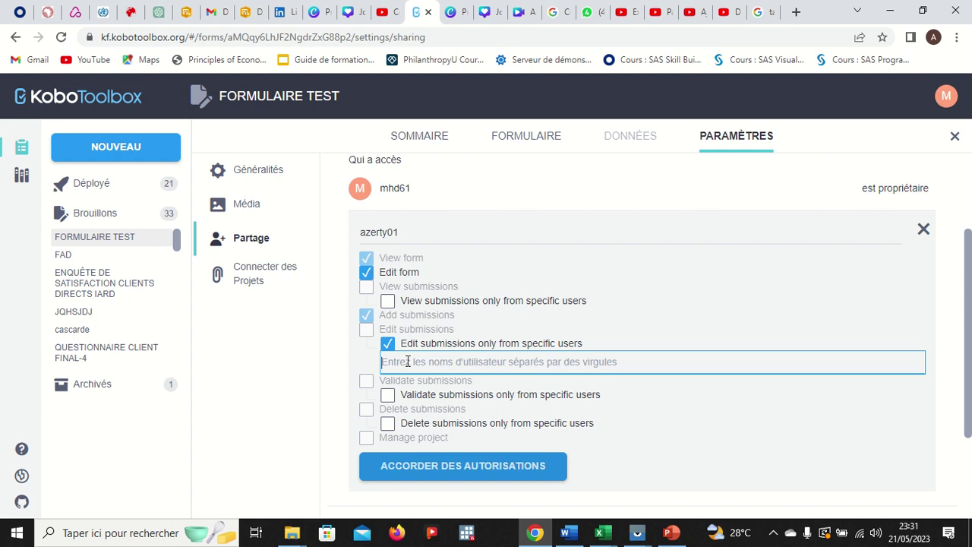
click(389, 344)
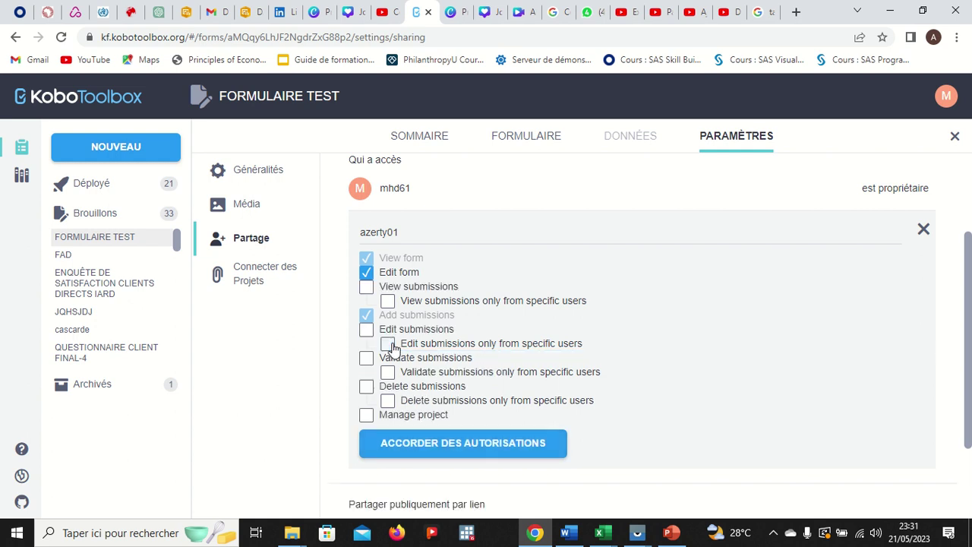
click(366, 287)
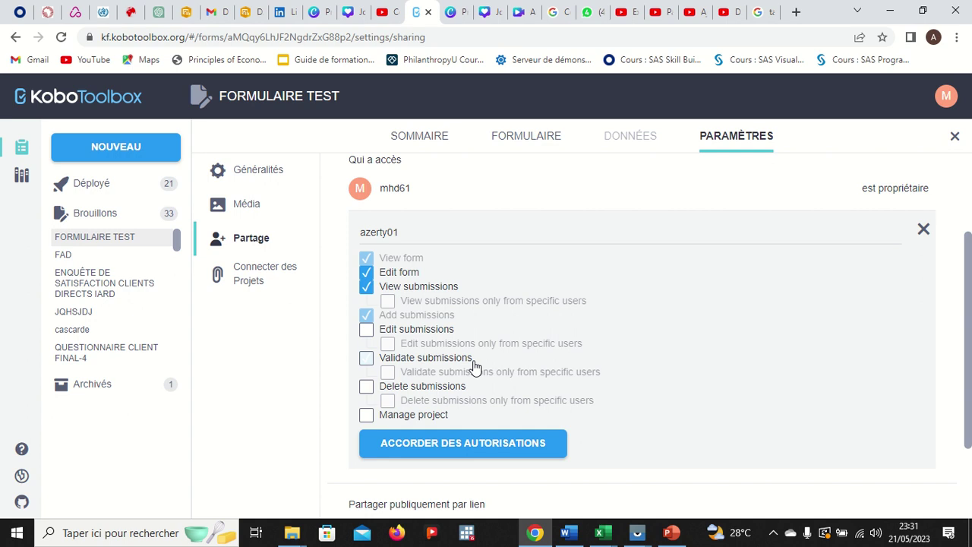
drag(400, 232, 359, 232)
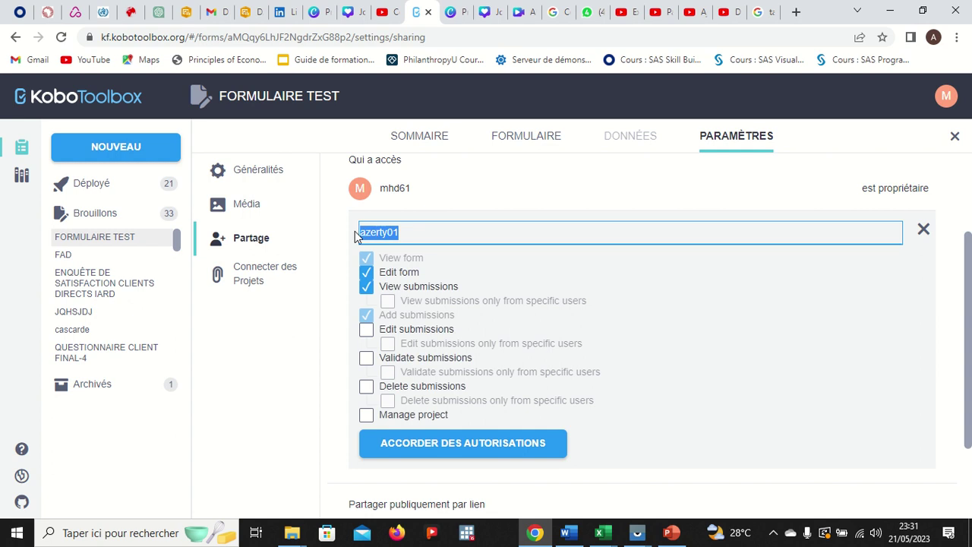
click(402, 231)
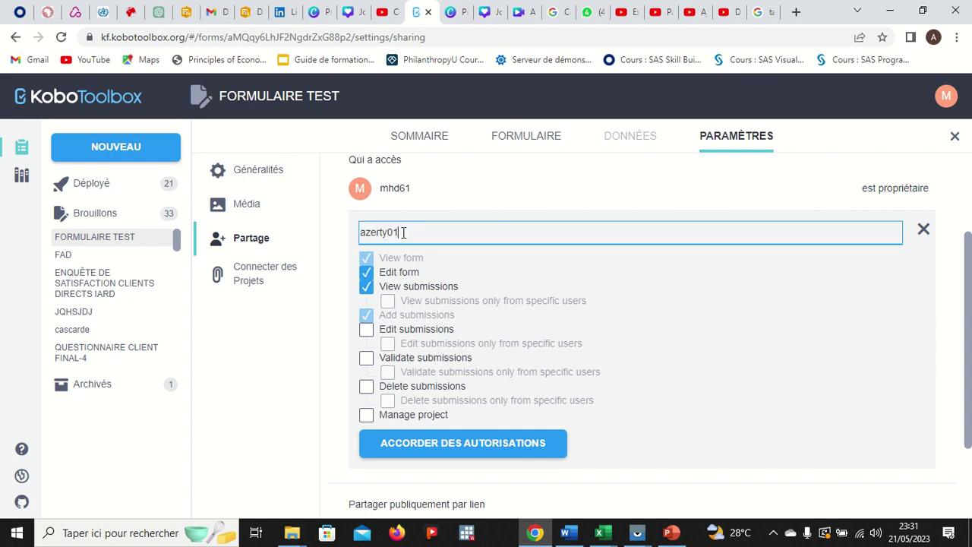
- Grant azerty01 Validate, Delete and Edit submissions, then Manage project
click(368, 362)
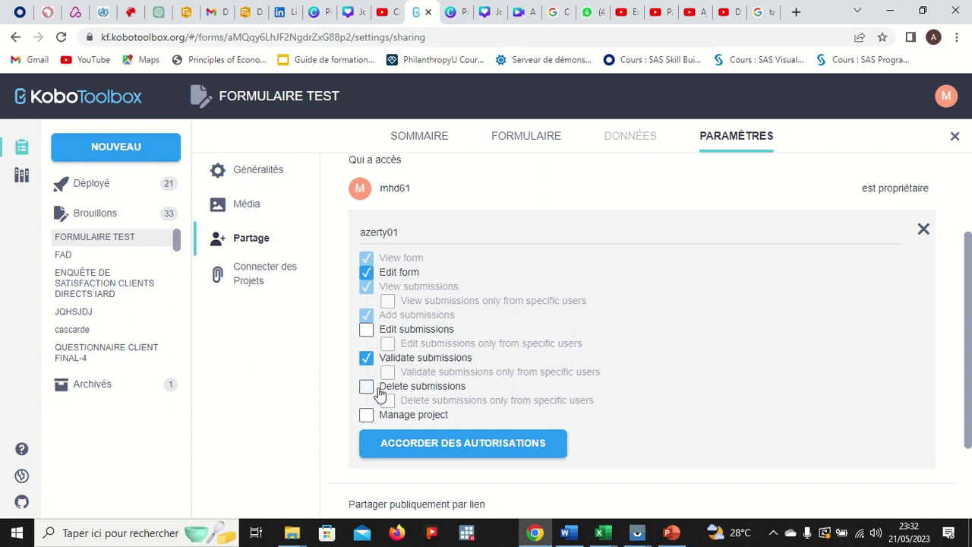
click(371, 390)
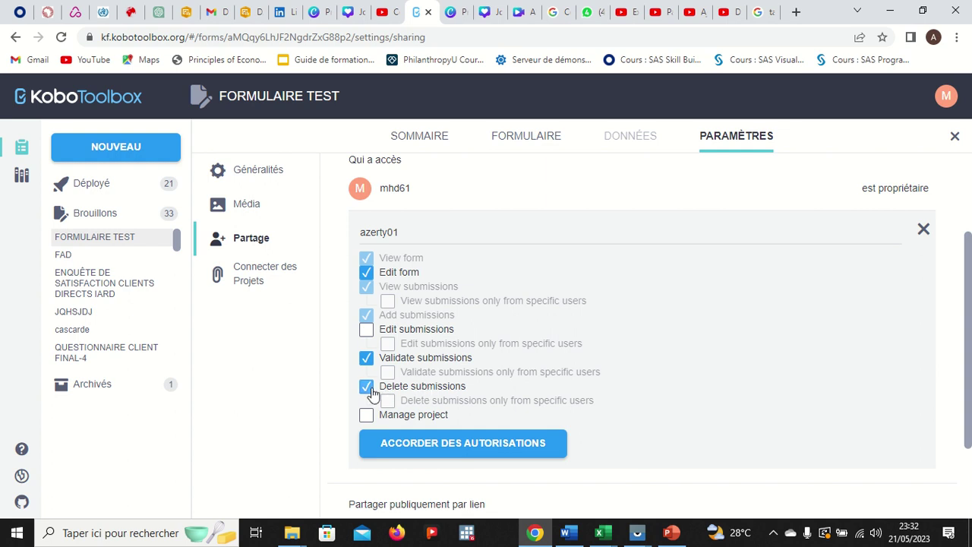
click(367, 330)
scroll(423, 325, up, 1)
scroll(424, 324, down, 2)
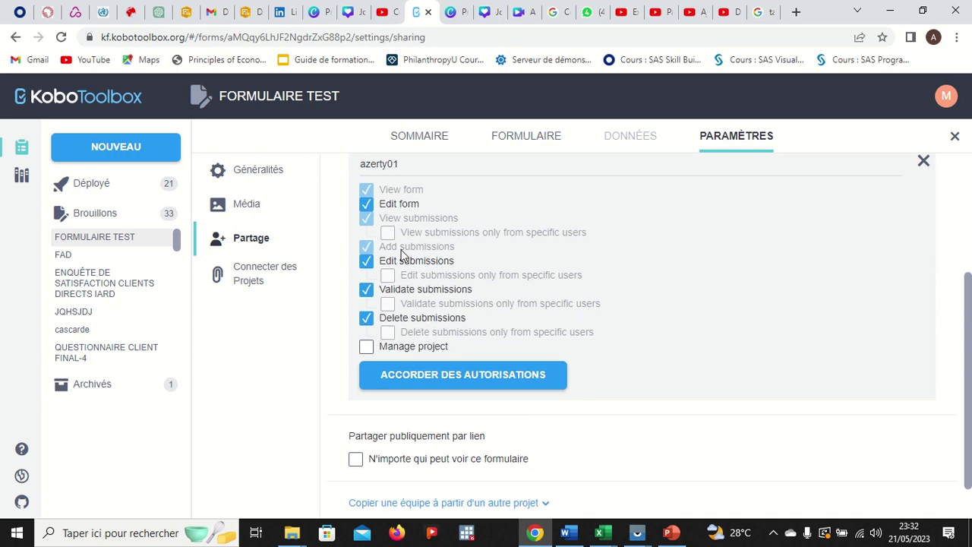
click(367, 349)
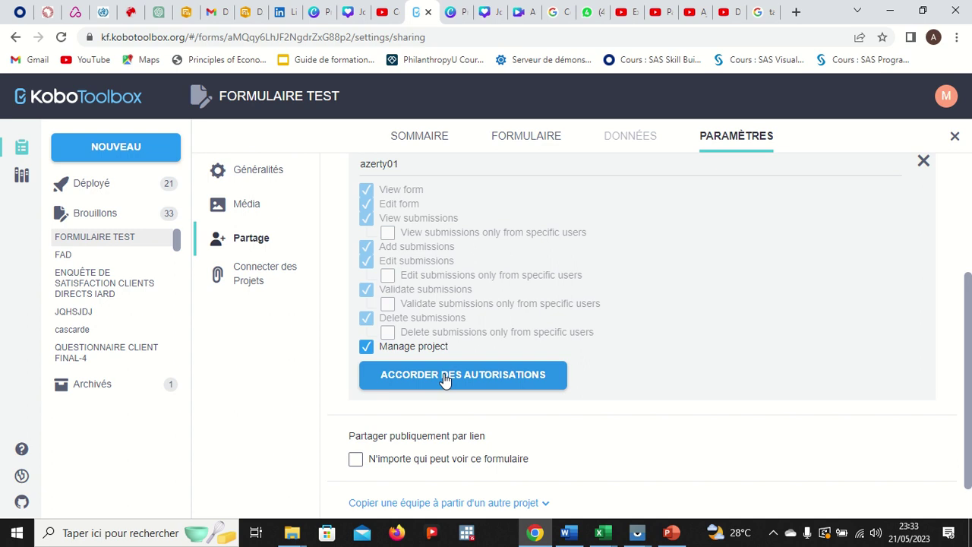
- Save azerty01's full permissions with 'Accorder des autorisations' and review the Qui a accès list
click(445, 380)
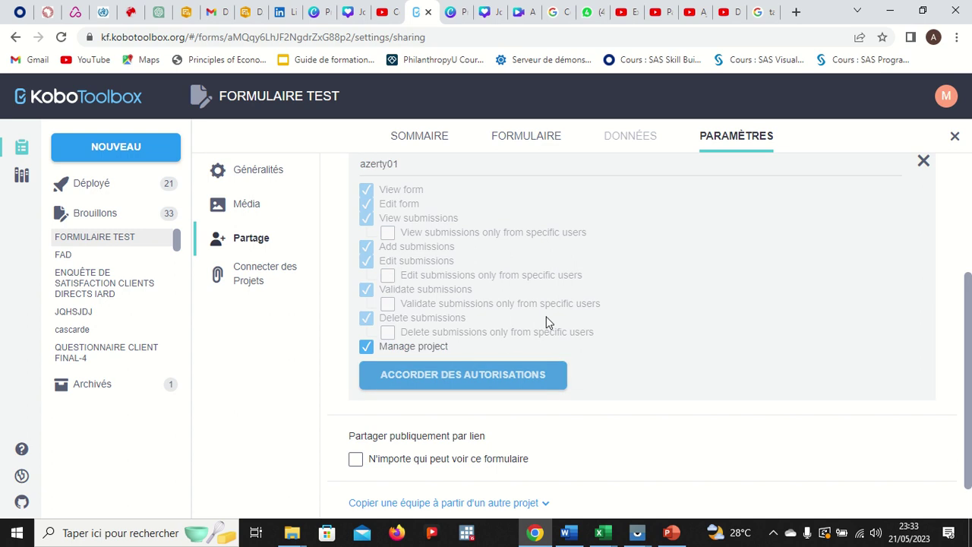
scroll(547, 322, up, 2)
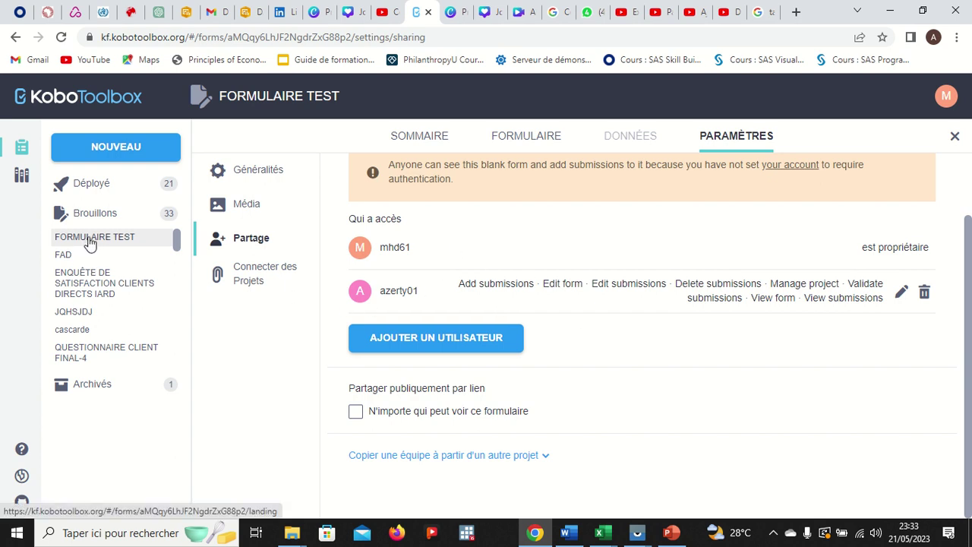
- In a new tab, search Google for 'kobotoolbox login' by typing KOBO and picking the suggestion
click(796, 13)
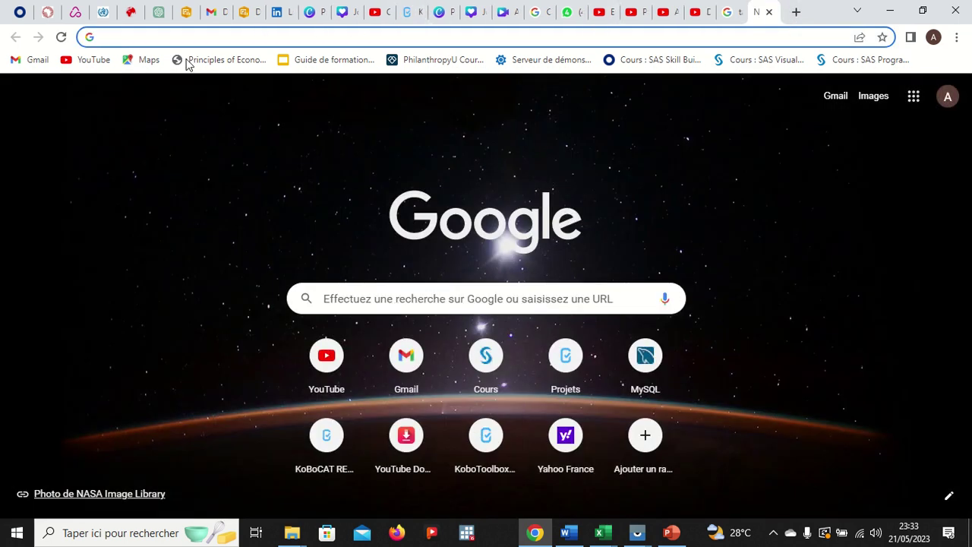
click(491, 435)
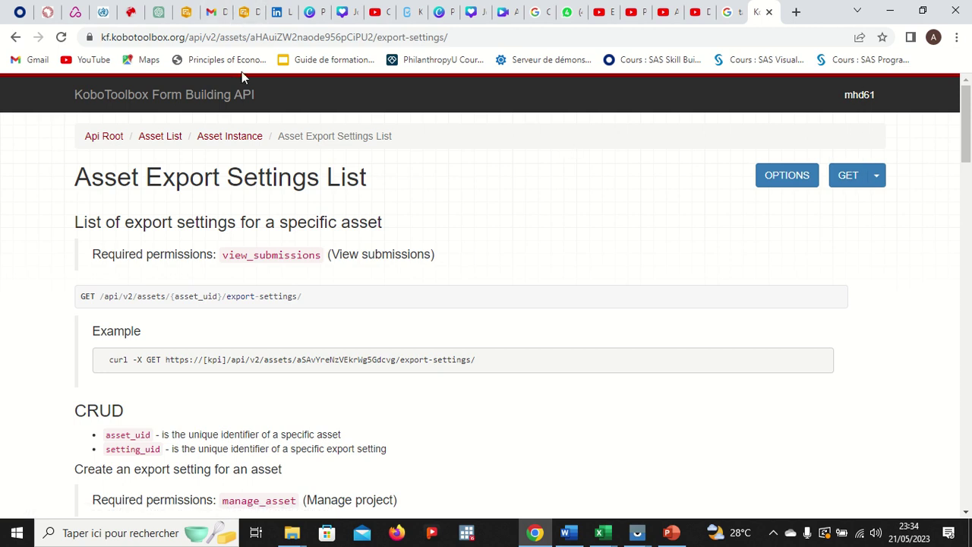
click(16, 37)
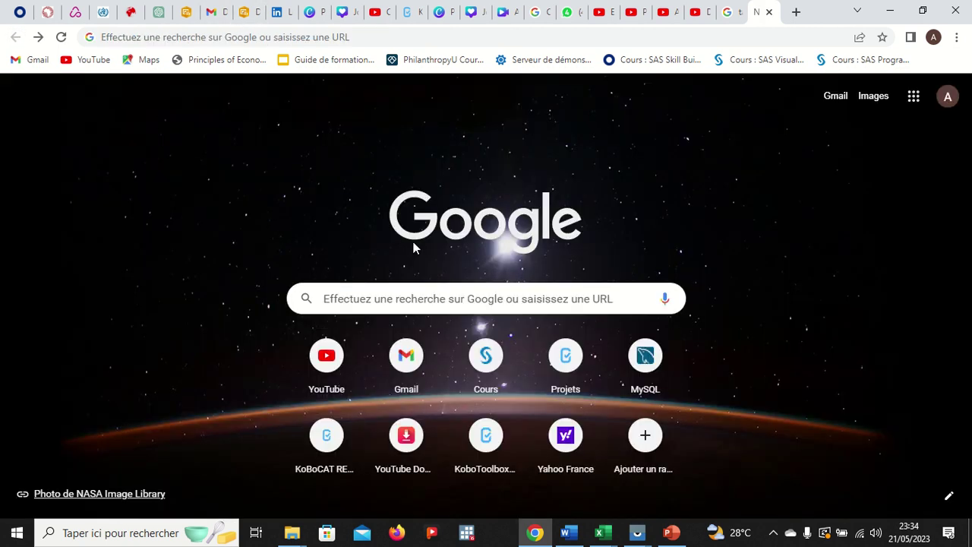
click(410, 289)
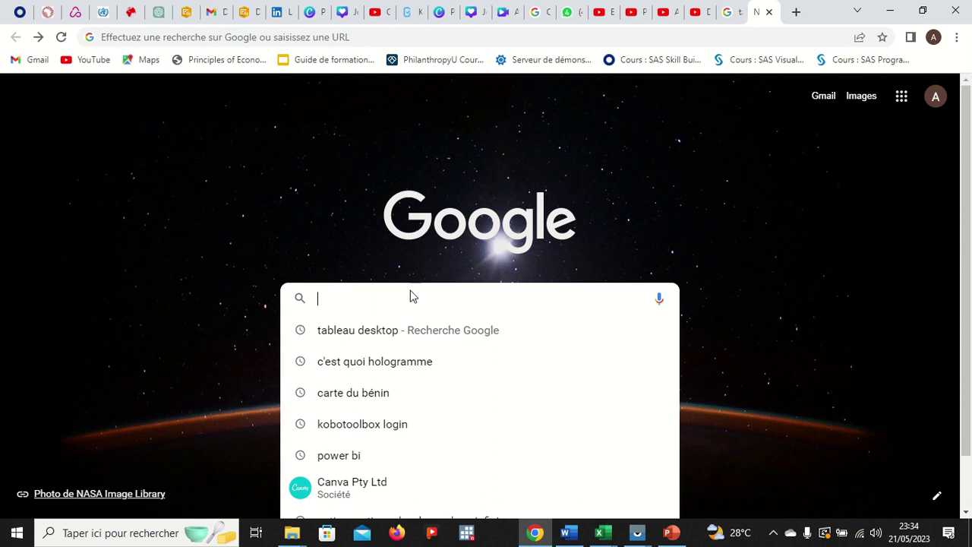
text(KOBO)
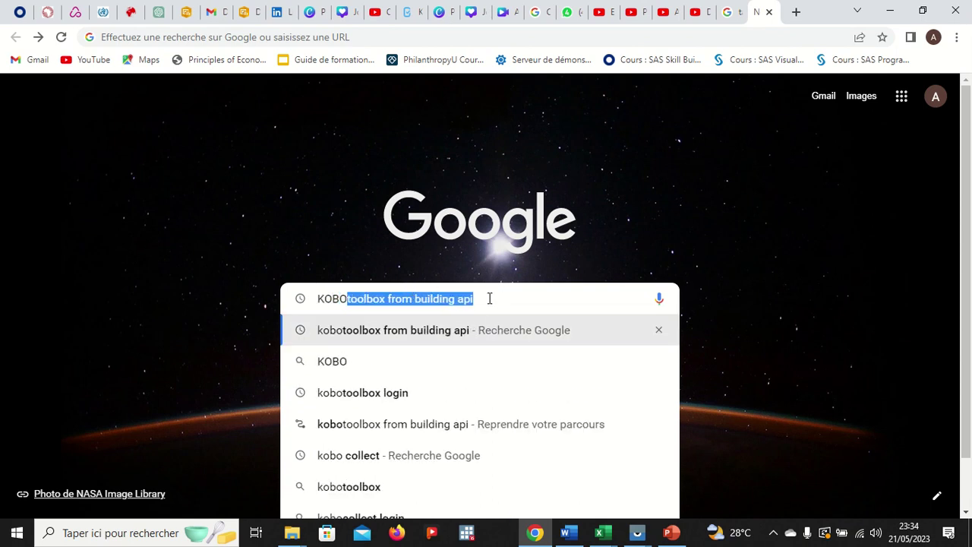
click(409, 398)
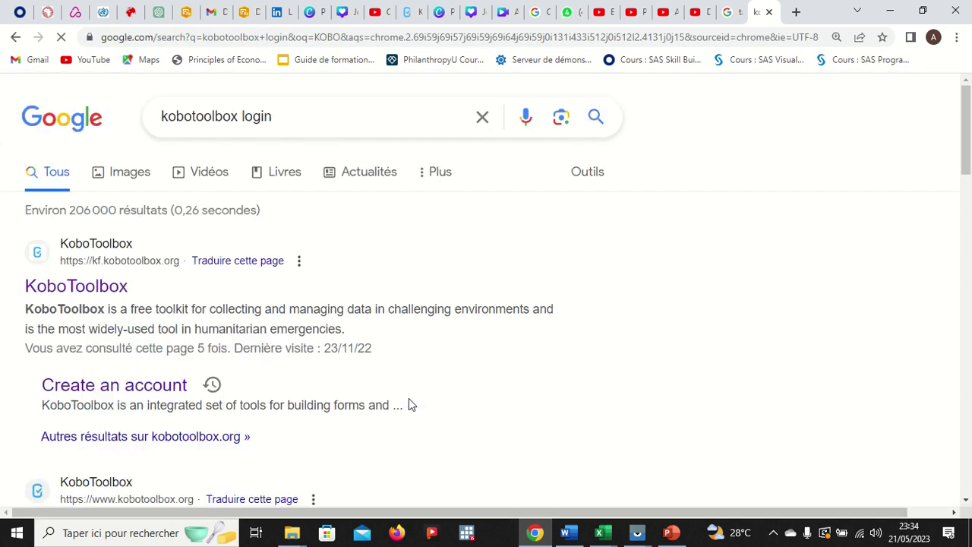
- Go from the KoboToolbox result to the login page and sign in with the collaborator's saved credentials
click(176, 385)
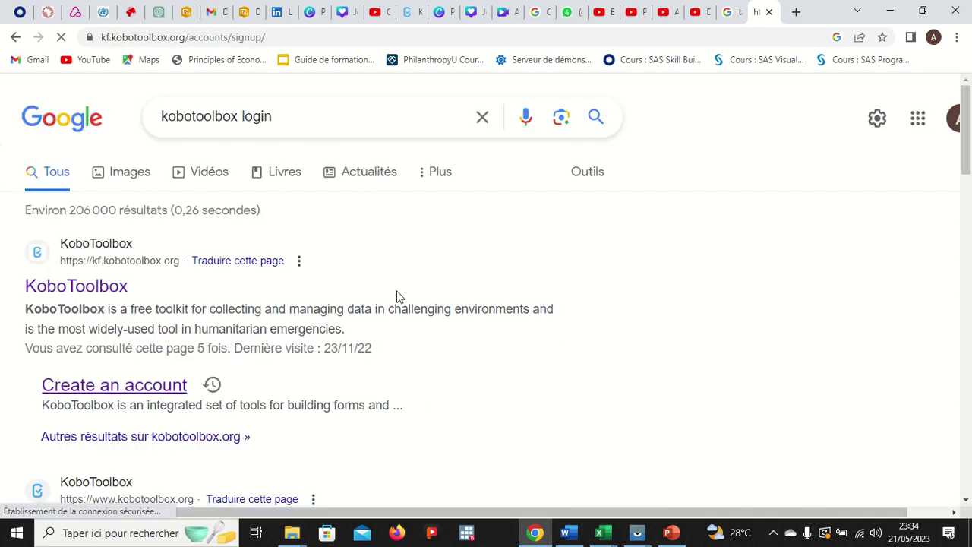
scroll(454, 285, down, 1)
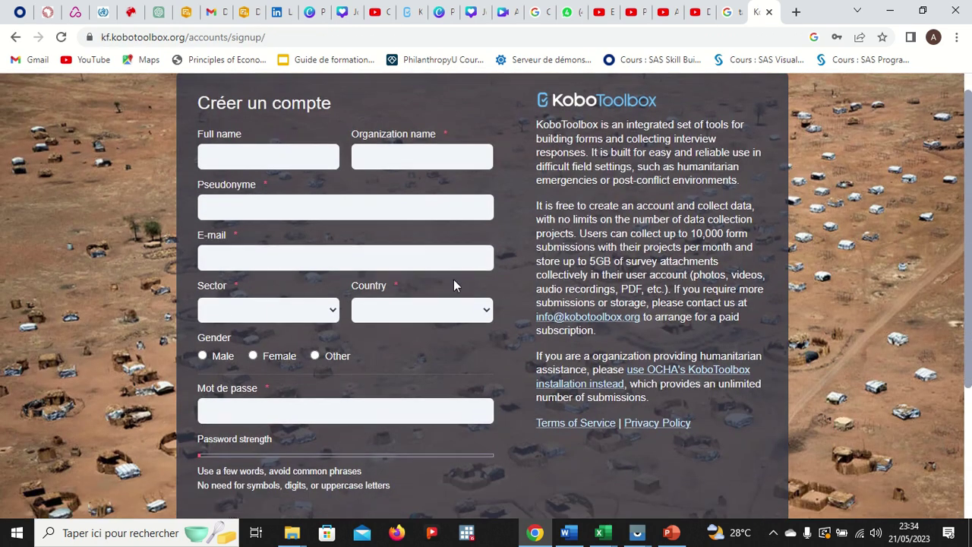
scroll(383, 450, down, 3)
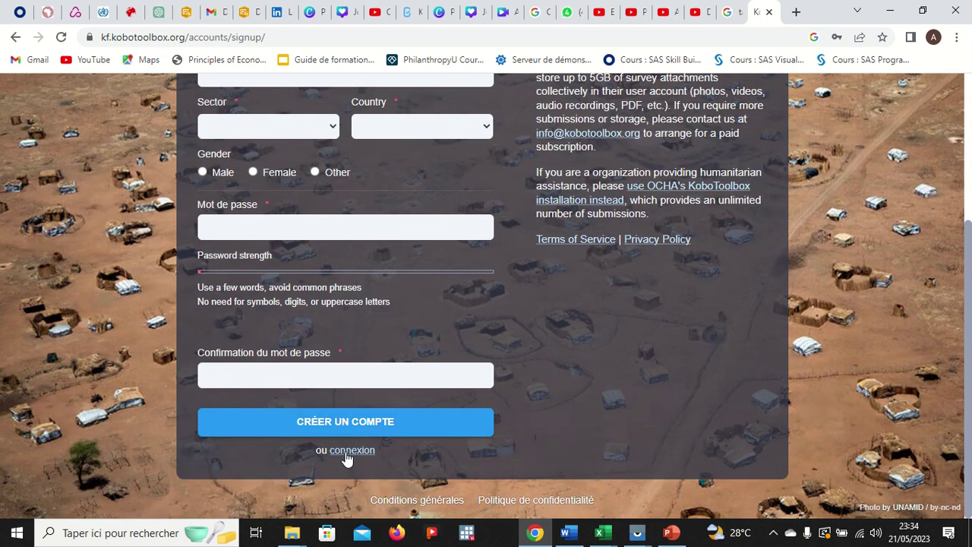
click(346, 453)
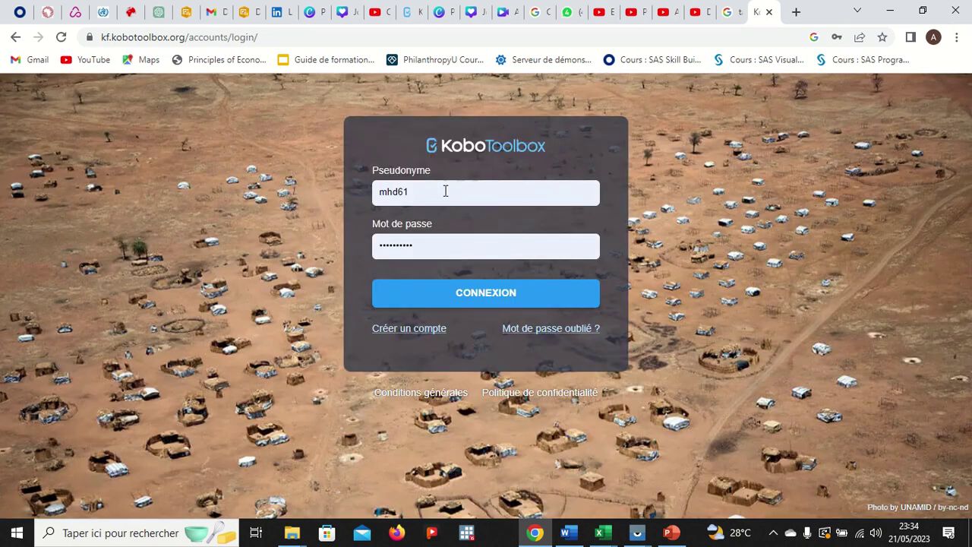
click(444, 193)
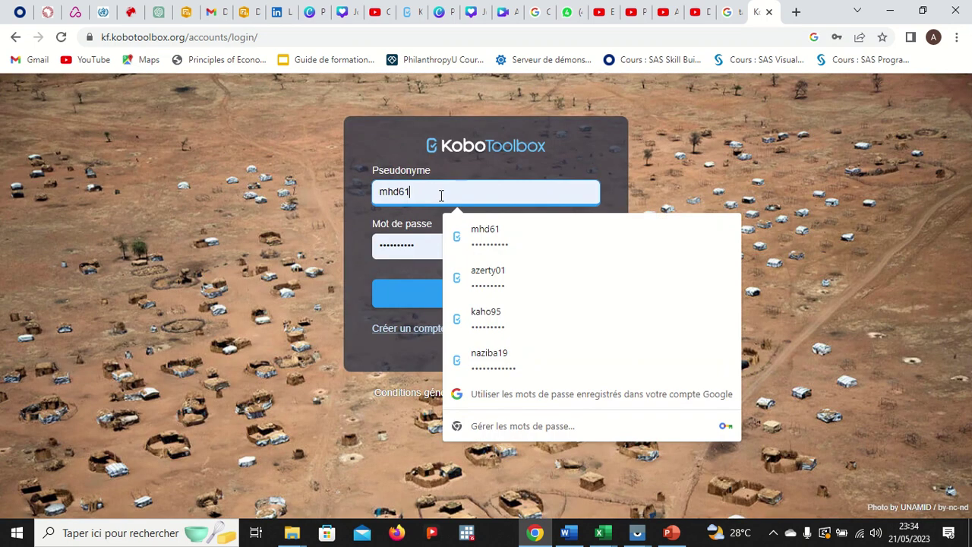
click(502, 277)
click(494, 295)
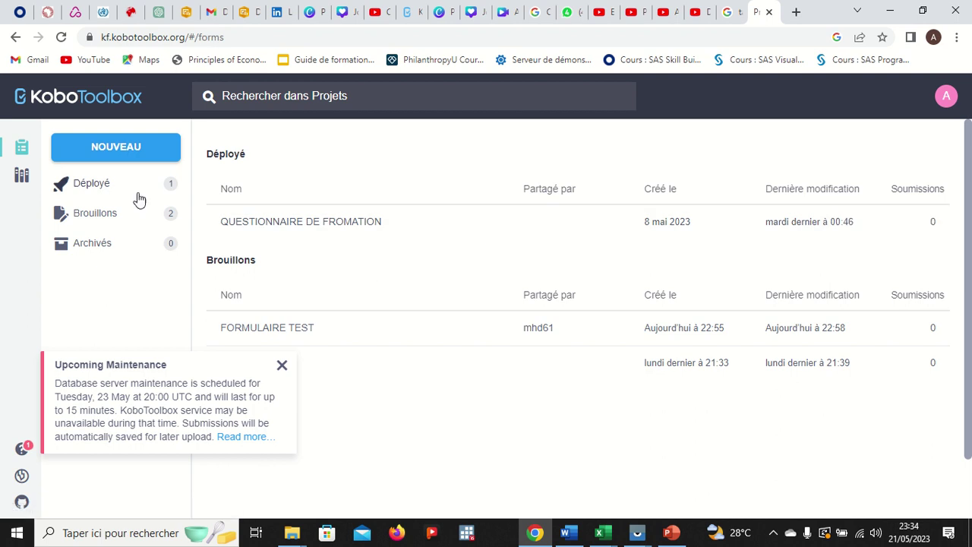
- Open FORMULAIRE TEST from Brouillons, view its Paramètres > Partage settings, then return to the owner's tab
click(117, 215)
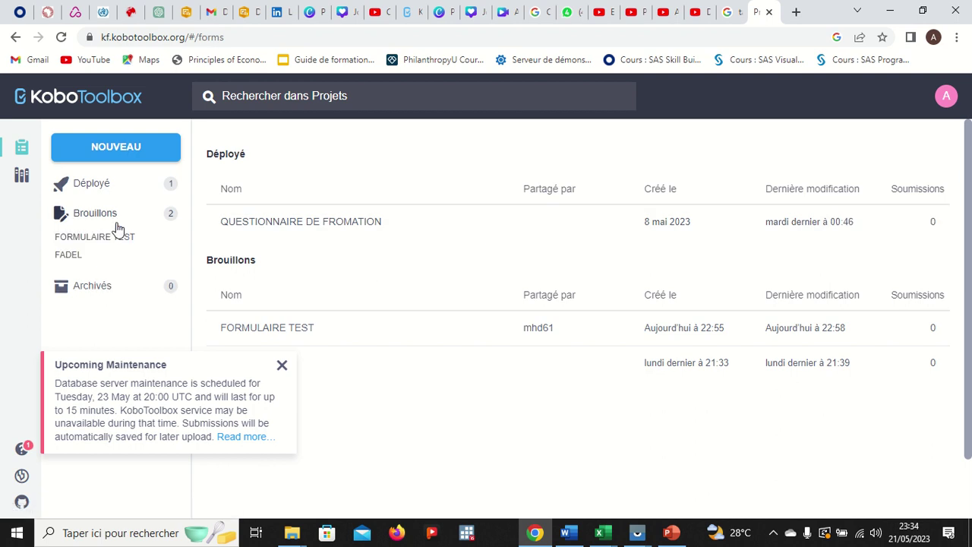
click(93, 240)
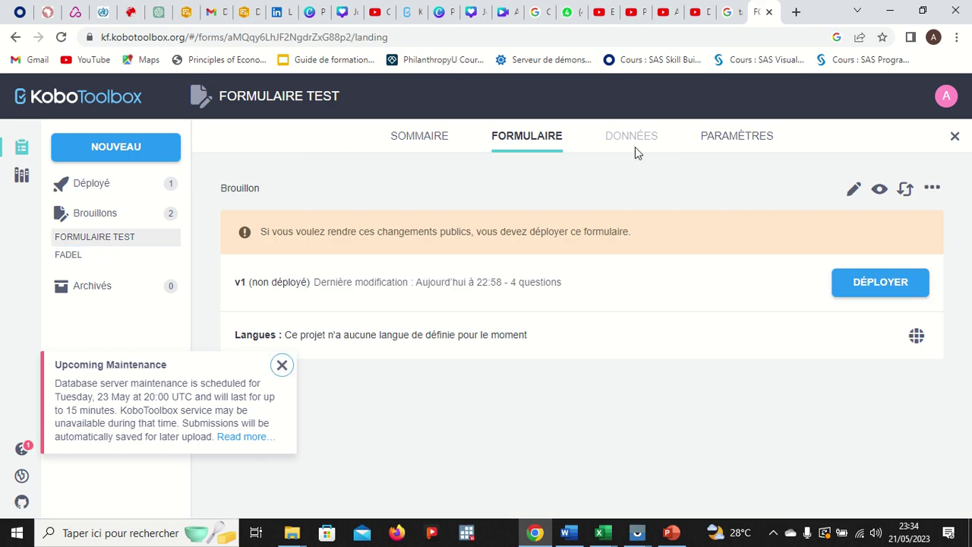
click(720, 138)
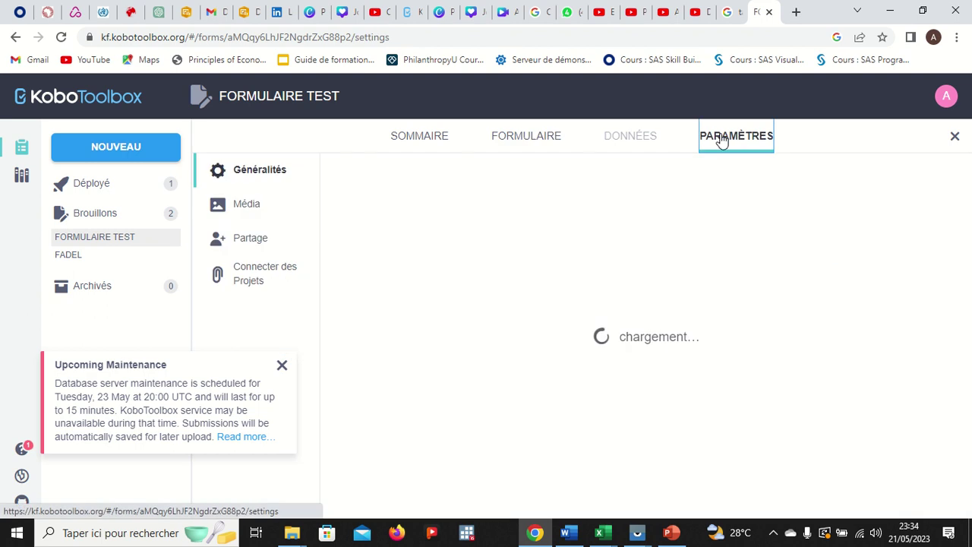
click(278, 238)
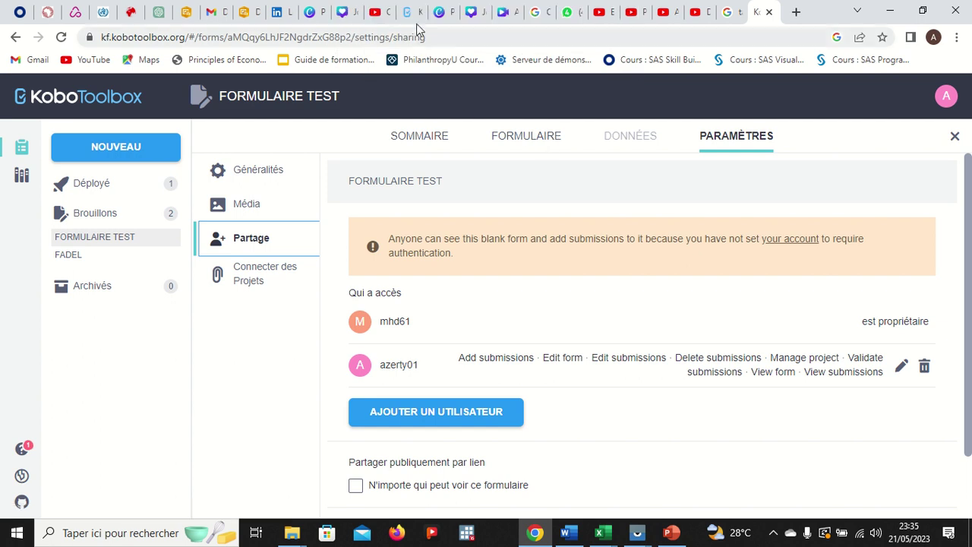
click(409, 13)
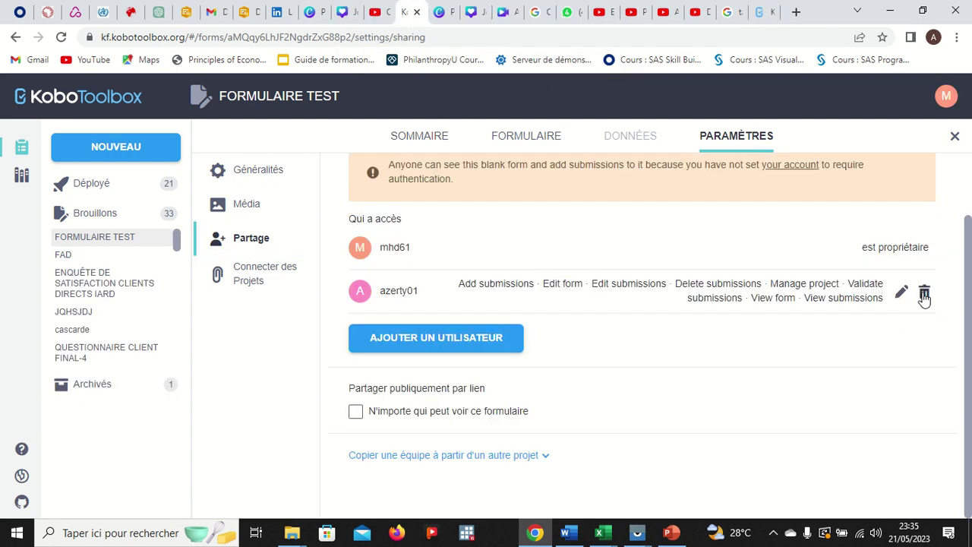
- Untick Manage project, Delete, Validate, Edit, View submissions and Edit form, leaving azerty01 only View form and Add submissions
click(901, 293)
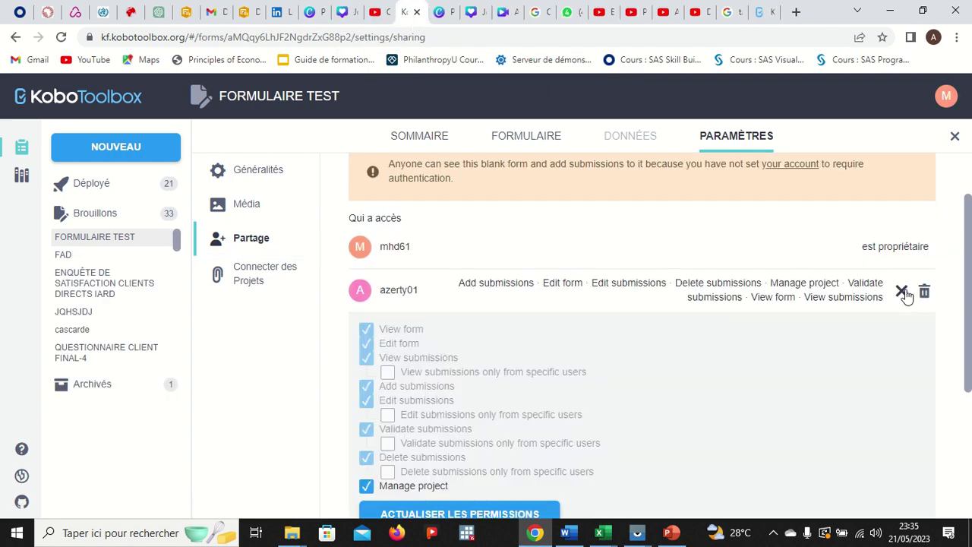
scroll(617, 403, down, 2)
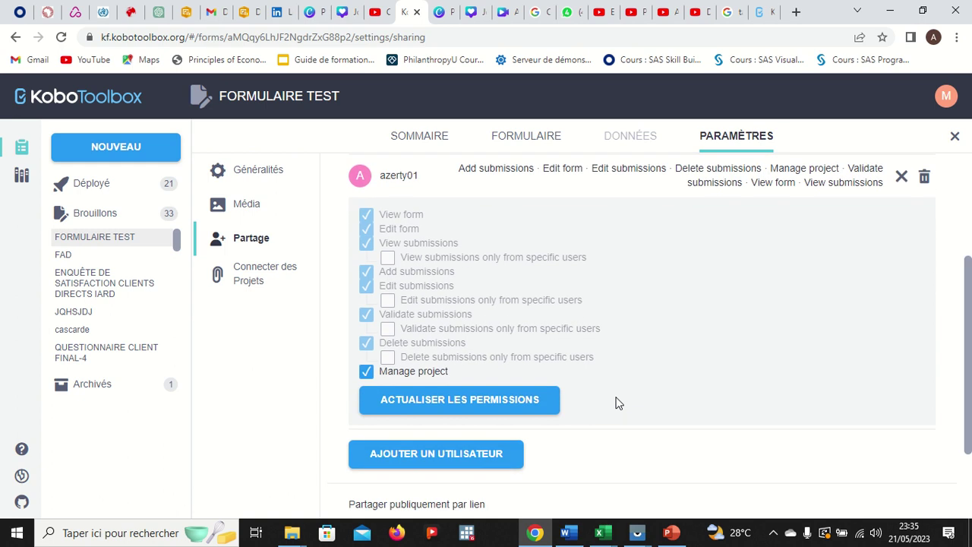
click(366, 371)
click(366, 344)
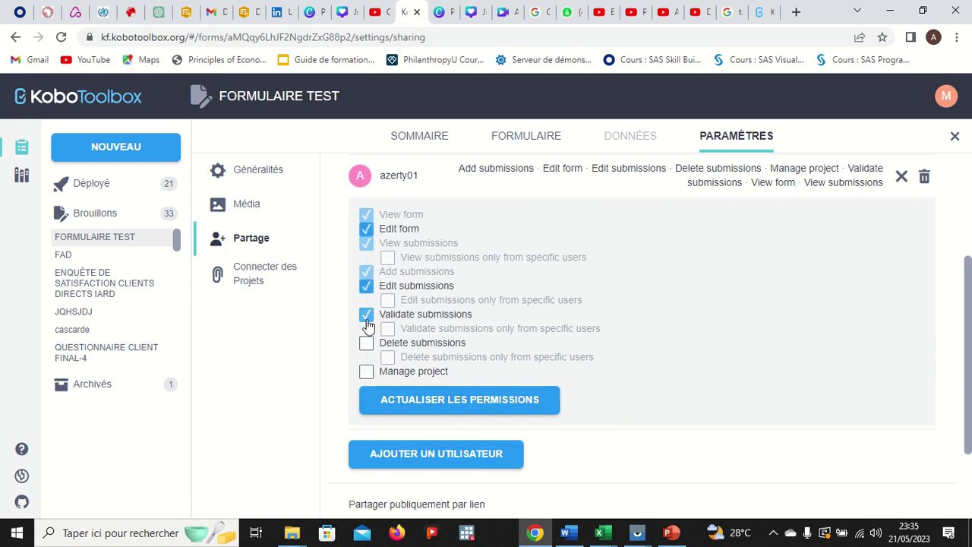
click(366, 315)
click(366, 287)
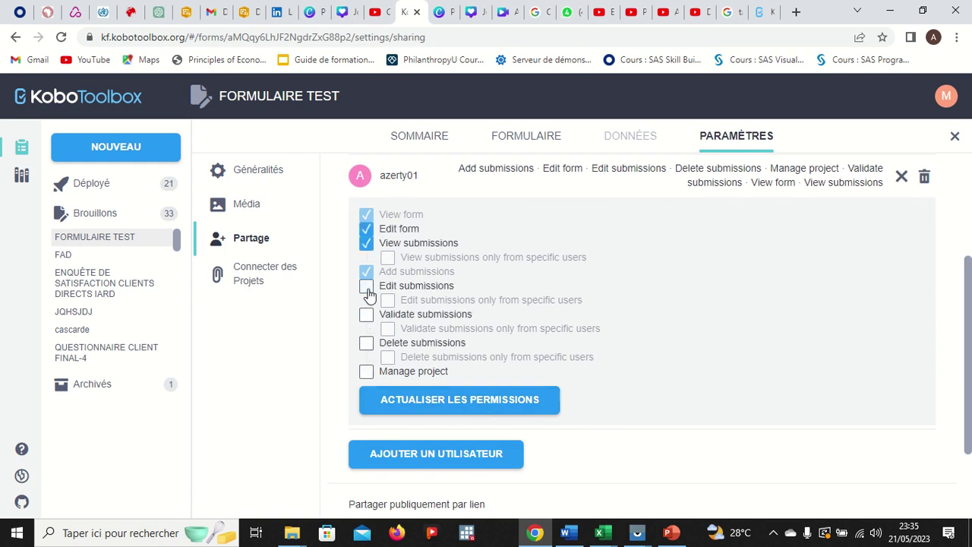
click(367, 245)
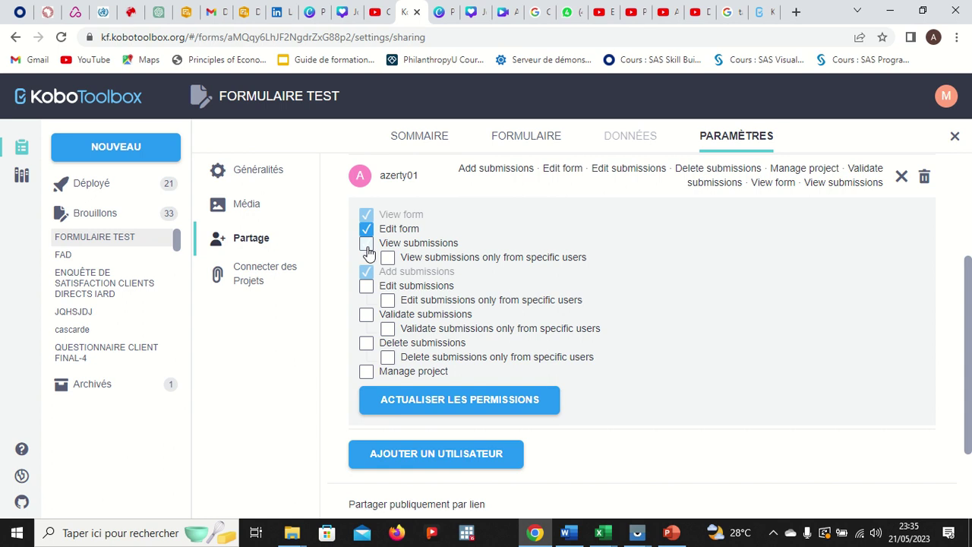
click(366, 229)
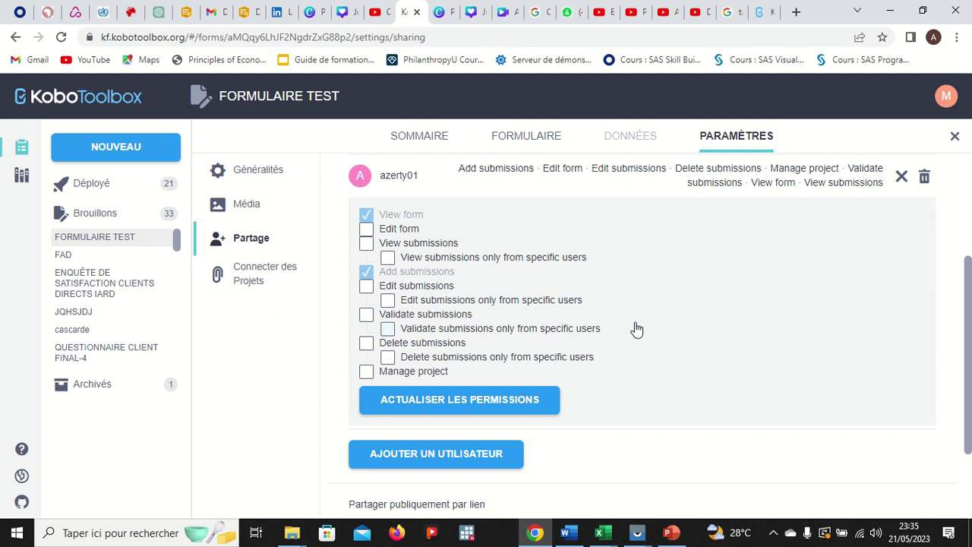
click(760, 12)
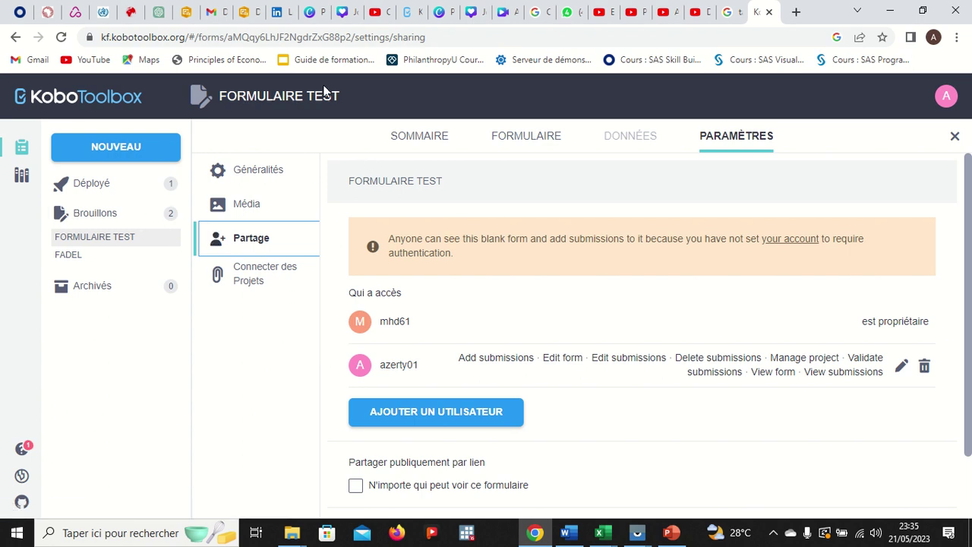
- As azerty01, open FORMULAIRE TEST in the form builder, close it, and return to the owner's tab
click(107, 237)
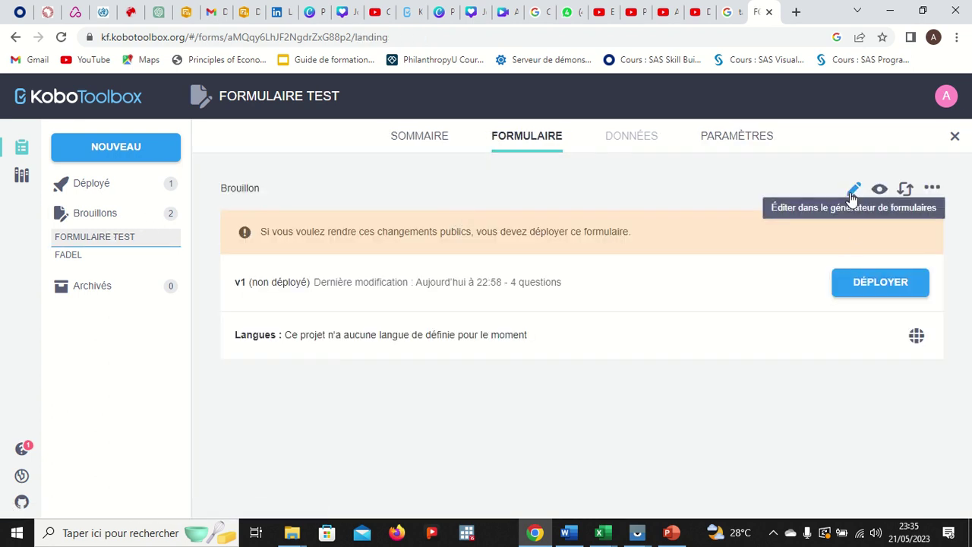
click(854, 189)
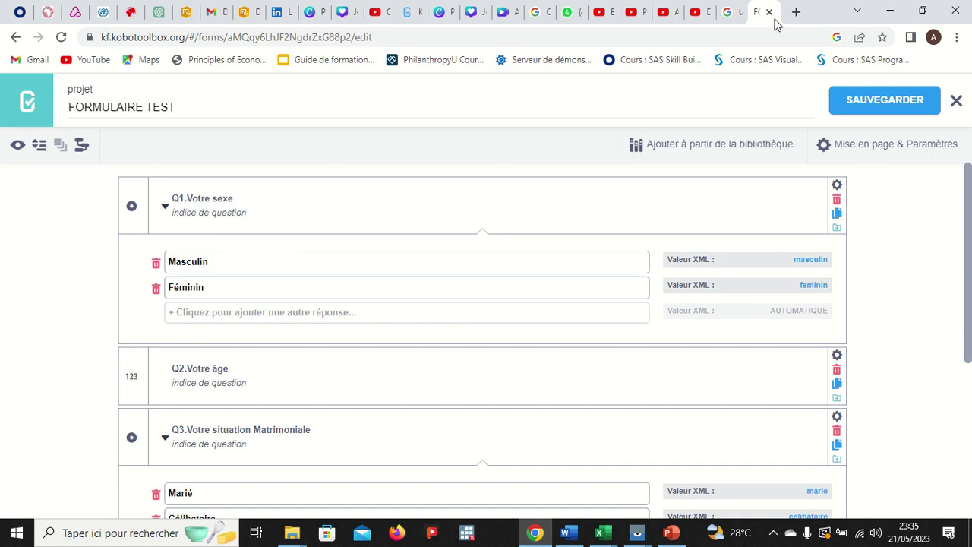
click(955, 101)
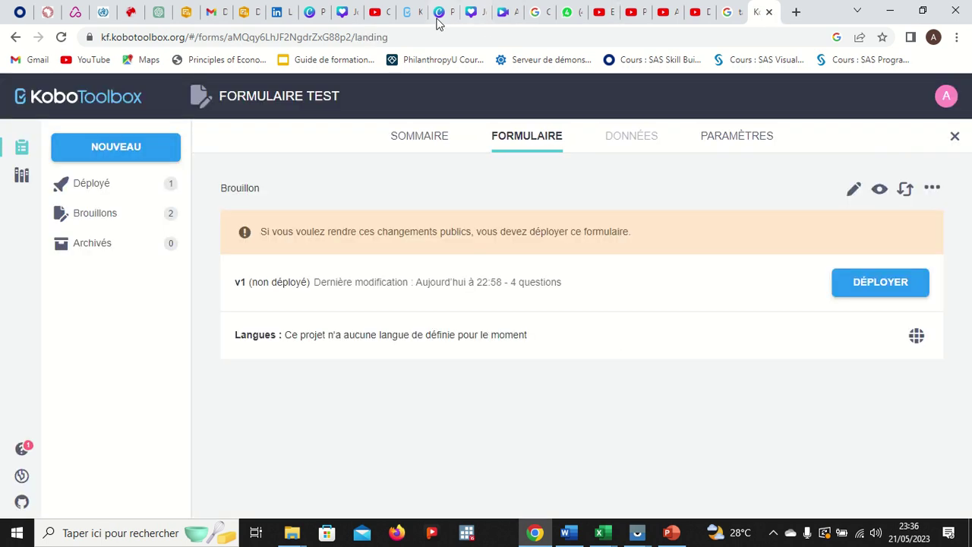
click(414, 12)
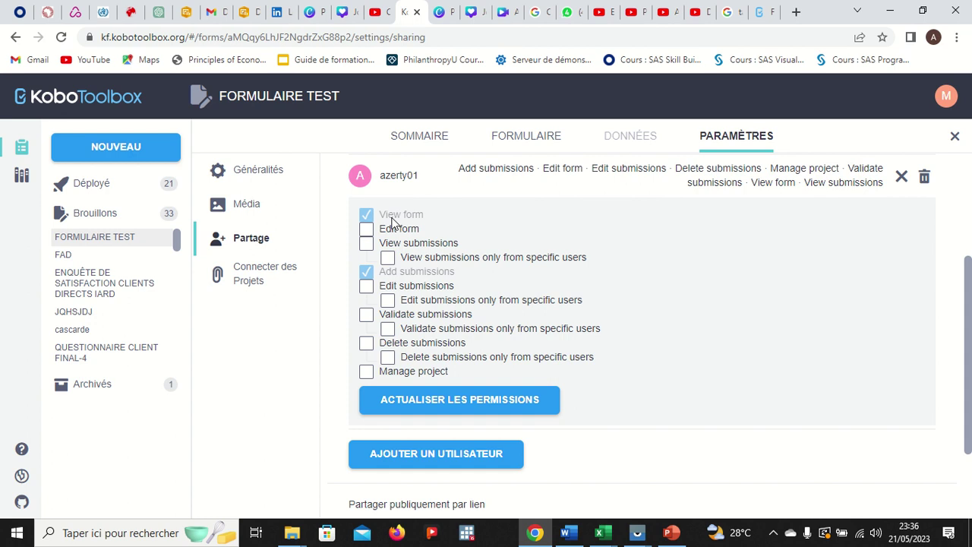
- Save azerty01's reduced access with 'Actualiser les permissions' and bring up azerty01's tab
click(447, 401)
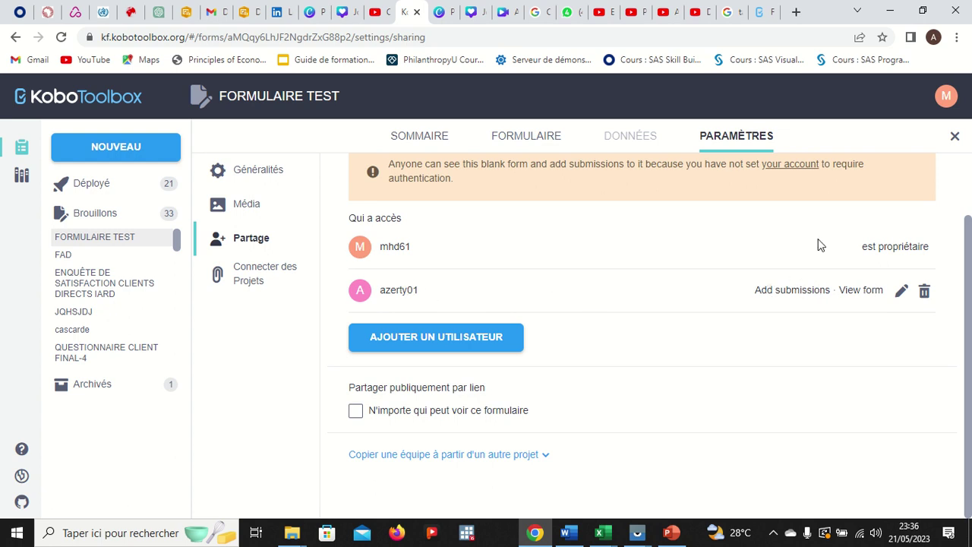
click(760, 21)
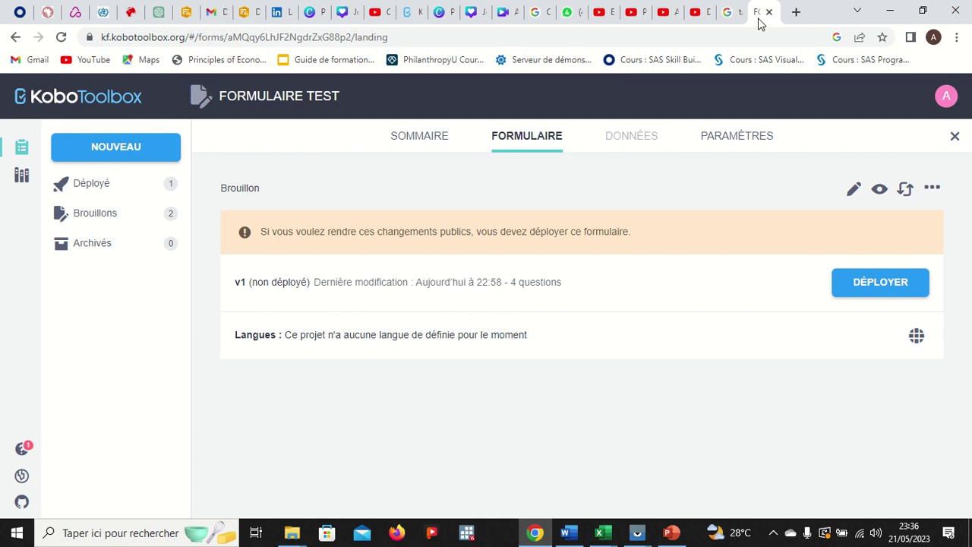
- Reload azerty01's page, browse the Brouillons and Déployé projects, and reopen FORMULAIRE TEST
click(60, 38)
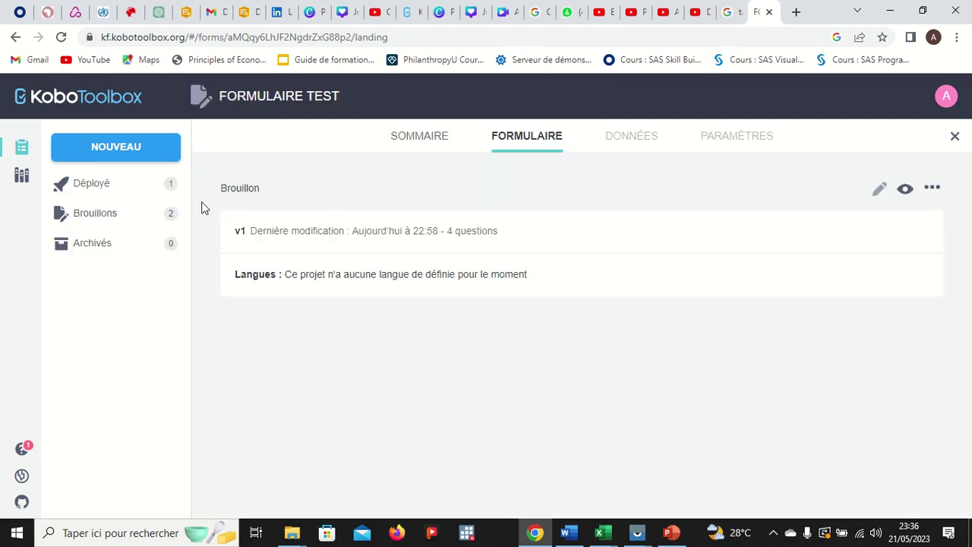
click(122, 219)
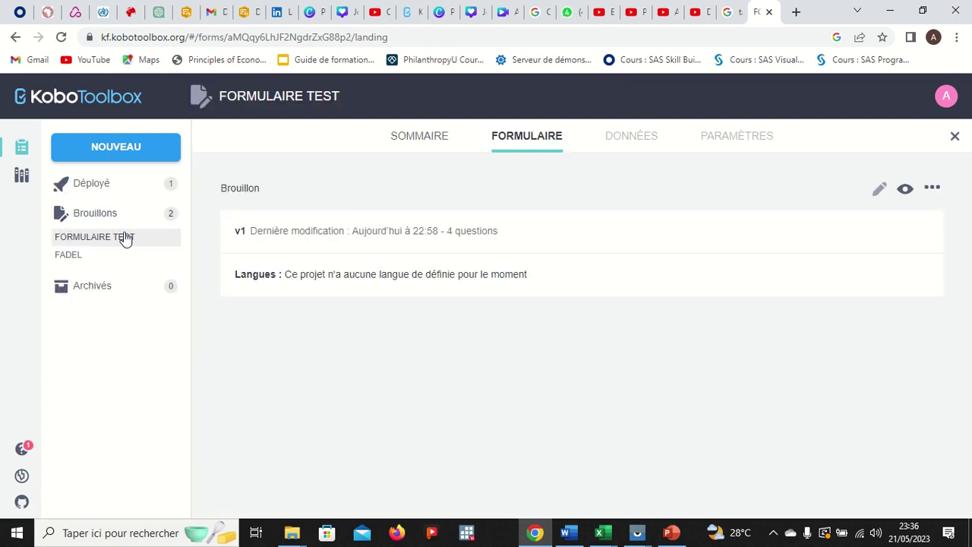
click(125, 238)
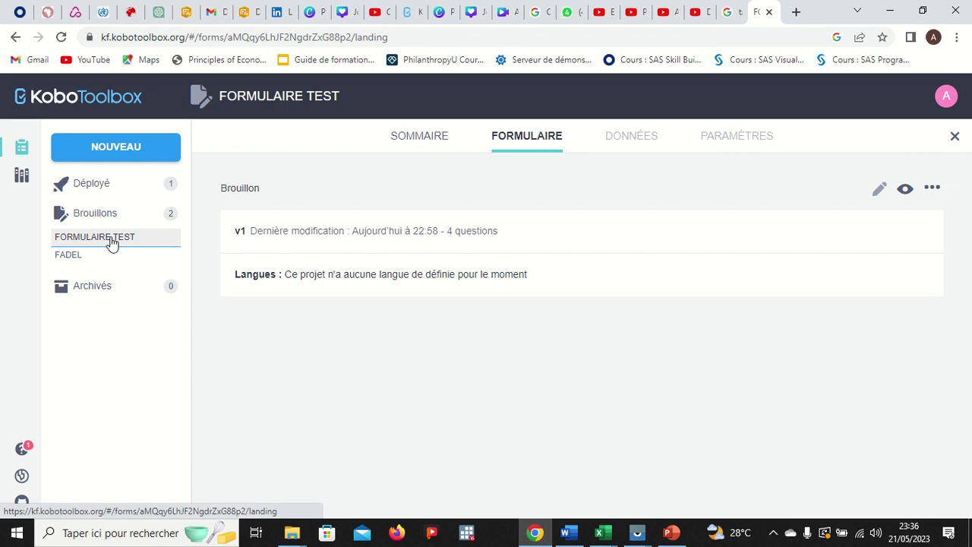
click(106, 213)
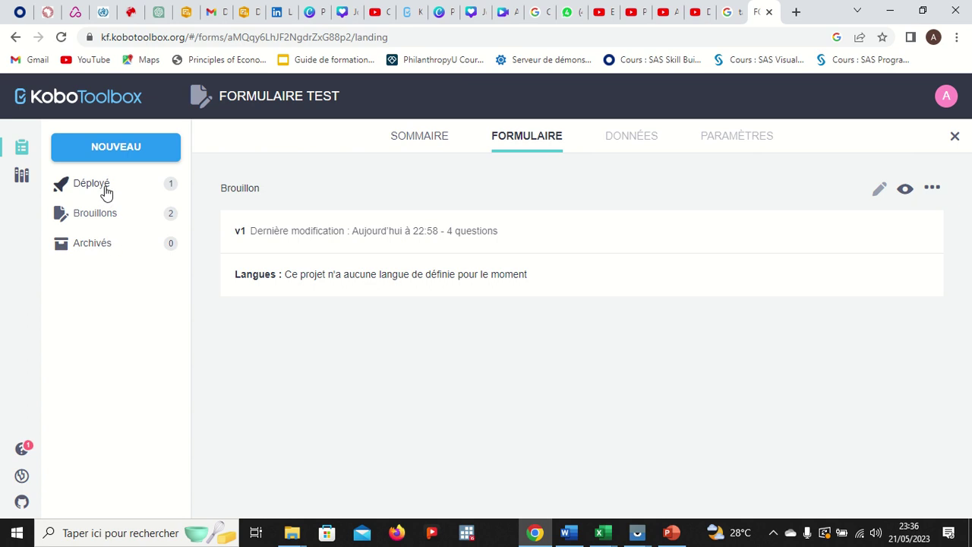
click(104, 190)
click(109, 212)
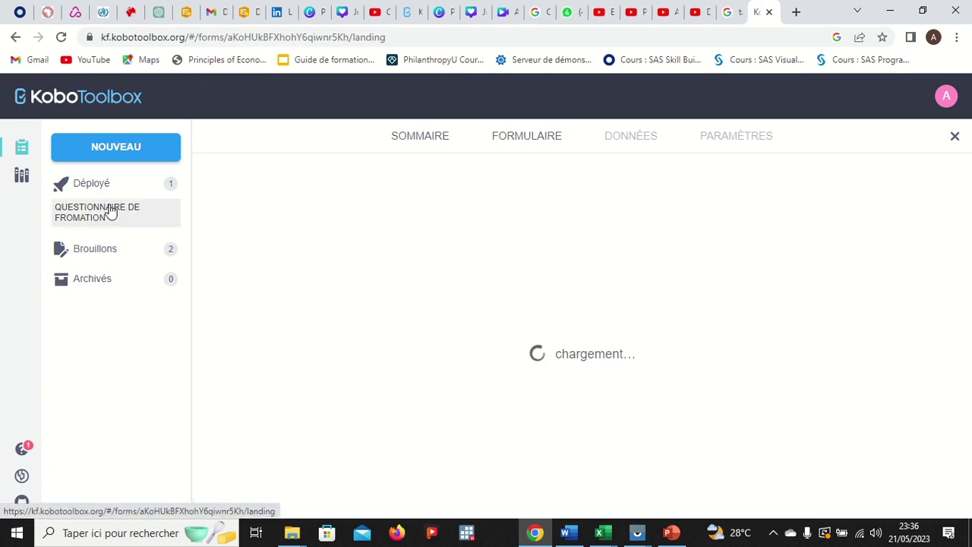
click(107, 259)
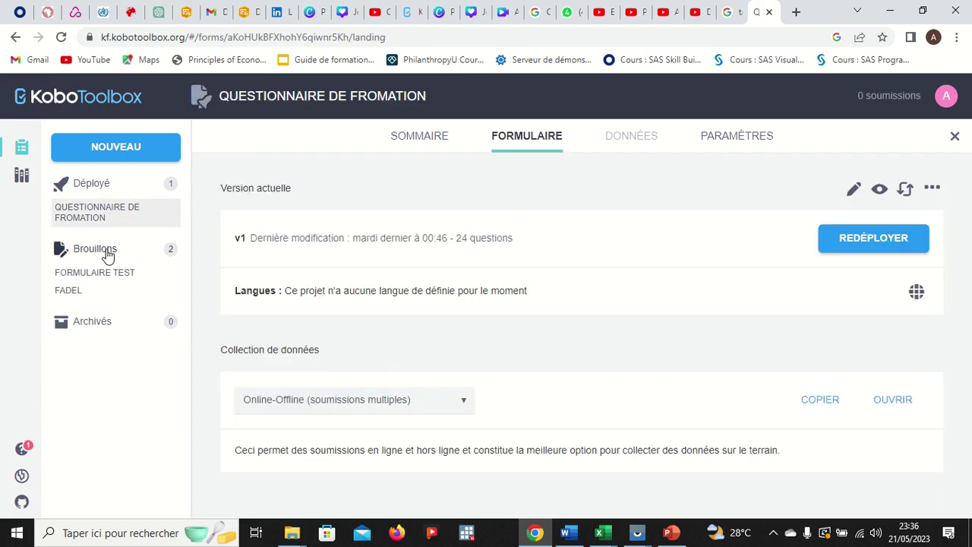
click(106, 273)
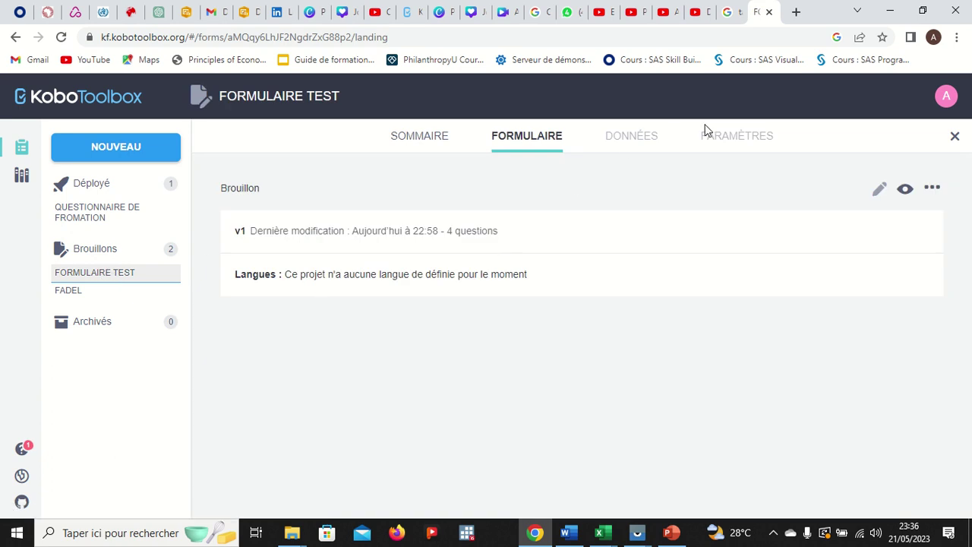
- Check that settings and editing are unavailable to azerty01, then preview FORMULAIRE TEST as a respondent
double_click(736, 145)
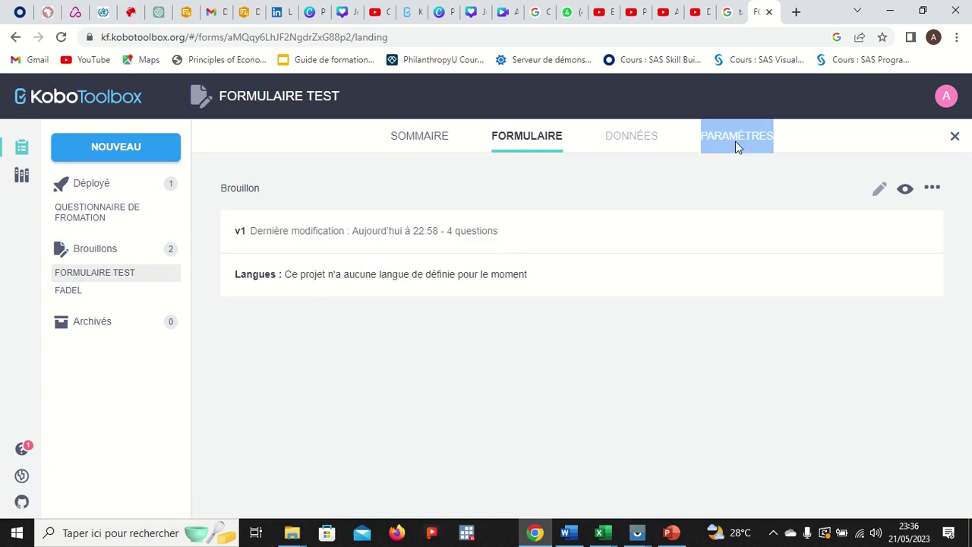
click(676, 137)
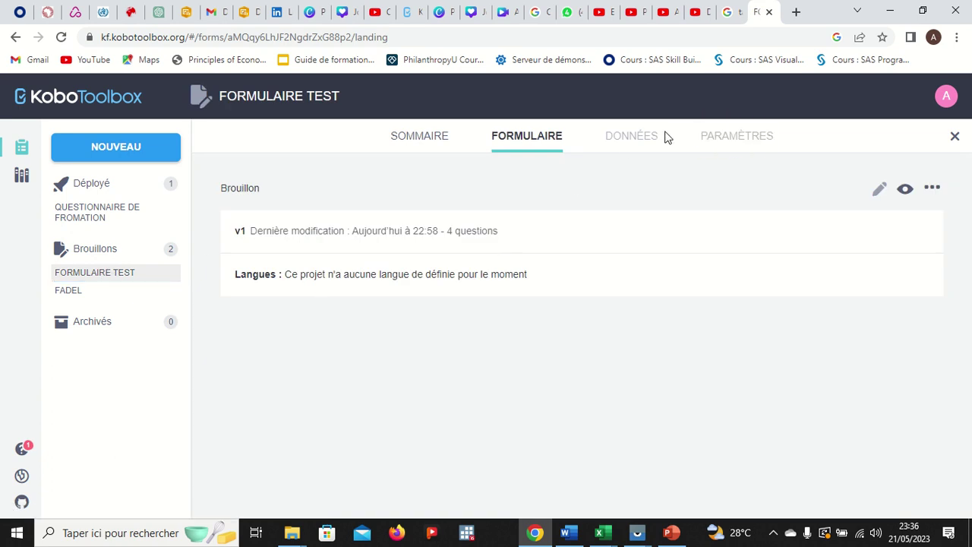
click(434, 146)
click(556, 141)
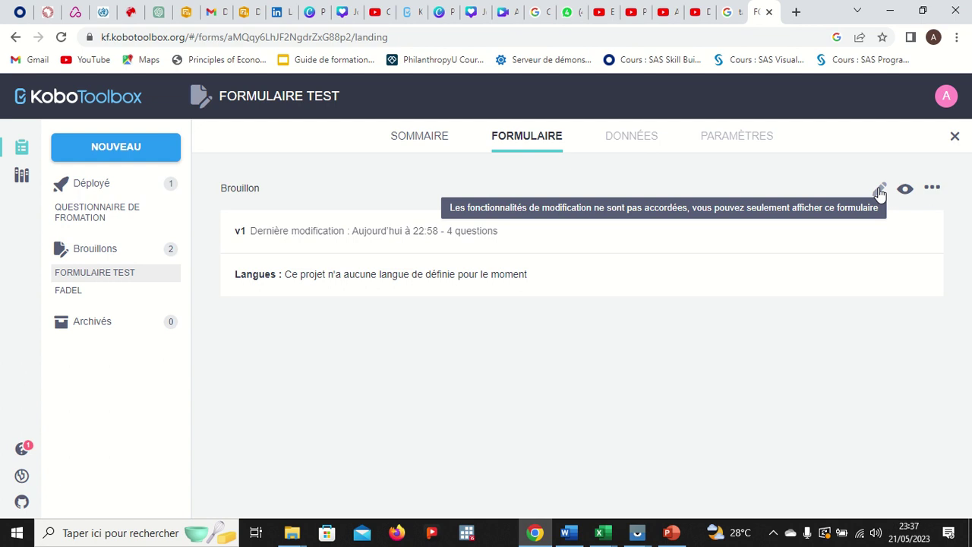
click(904, 189)
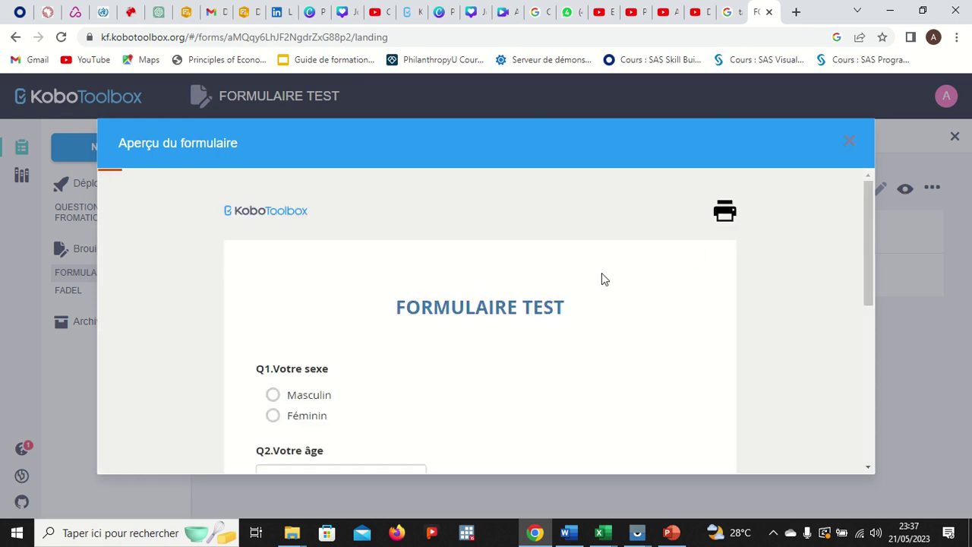
- Scroll the FORMULAIRE TEST preview down to its Validate step and back up, then close it
scroll(579, 286, down, 1)
scroll(580, 288, down, 5)
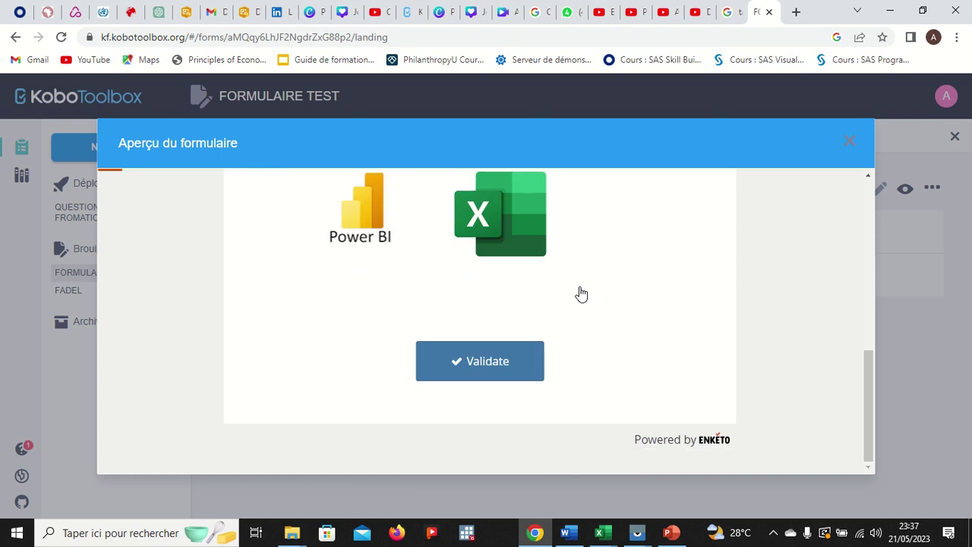
scroll(580, 293, up, 6)
click(848, 146)
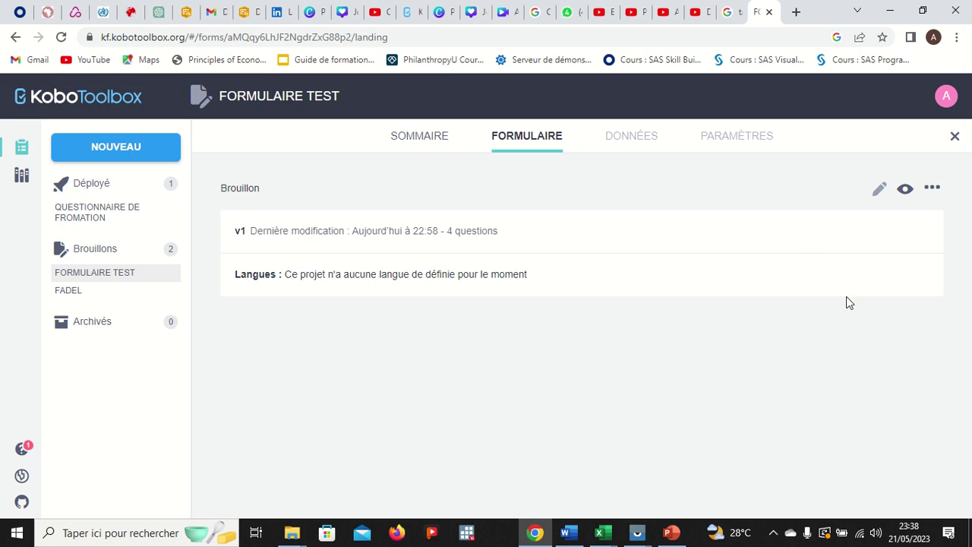
mouse_move(425, 25)
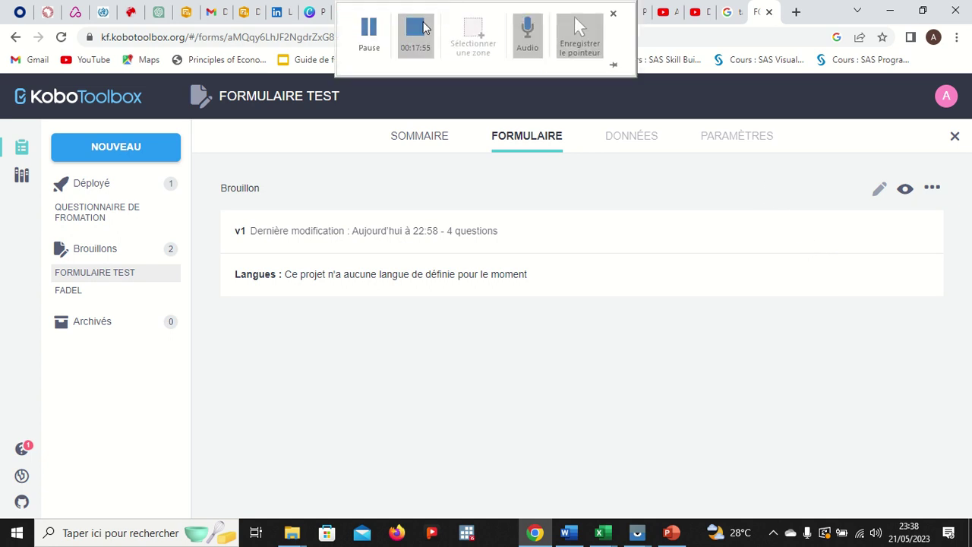